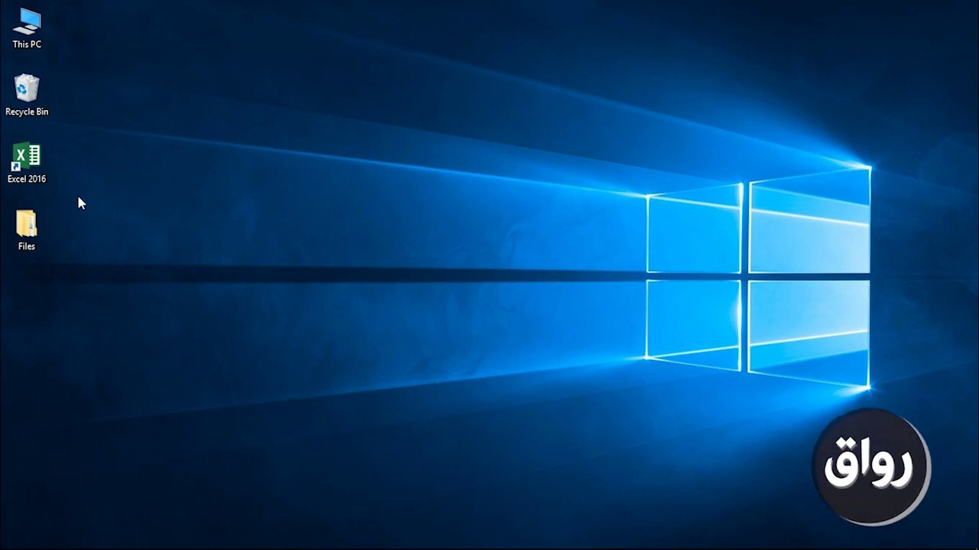
# Open the desktop Files folder, look at the workbooks in the المحاضرة الأولى 01 lecture folder, and close the folder window.
pyautogui.moveTo(9, 230)
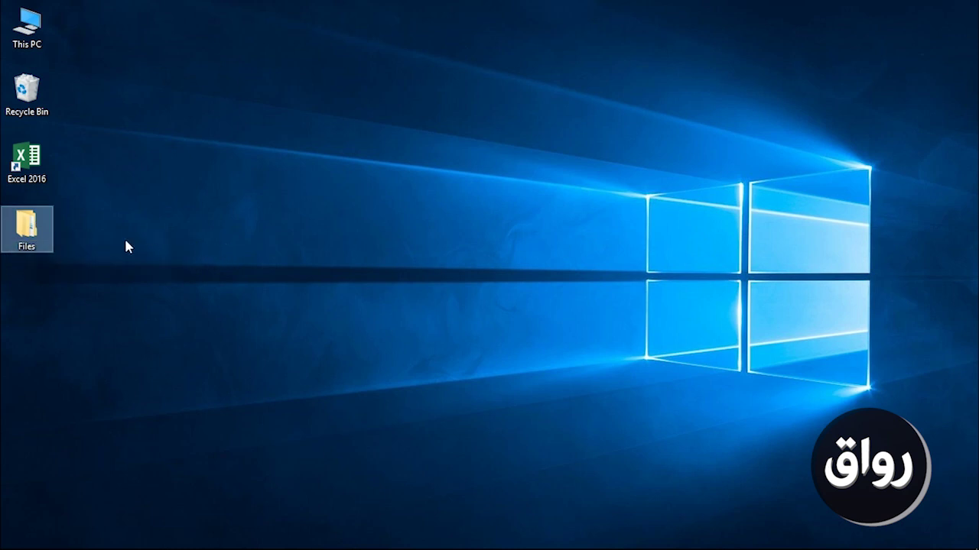
pyautogui.doubleClick(26, 228)
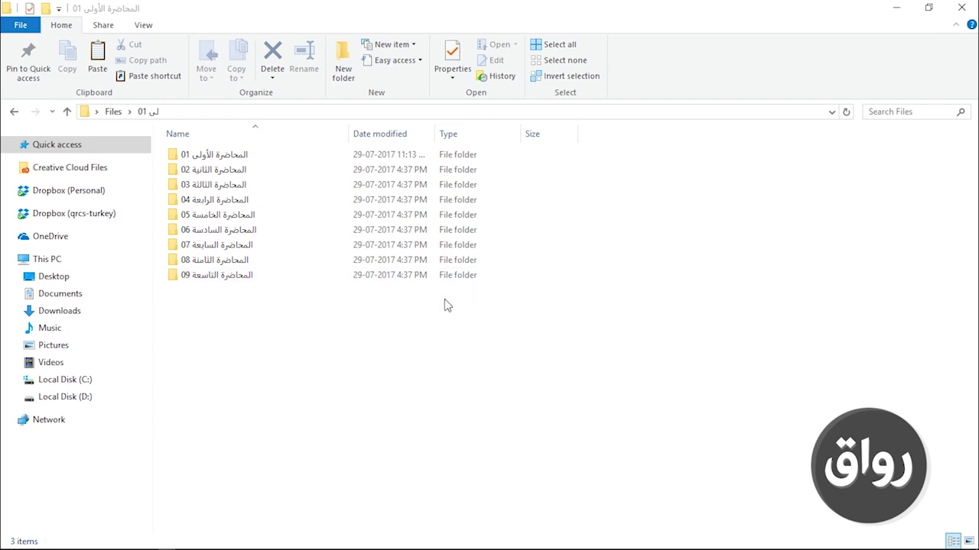
pyautogui.doubleClick(203, 156)
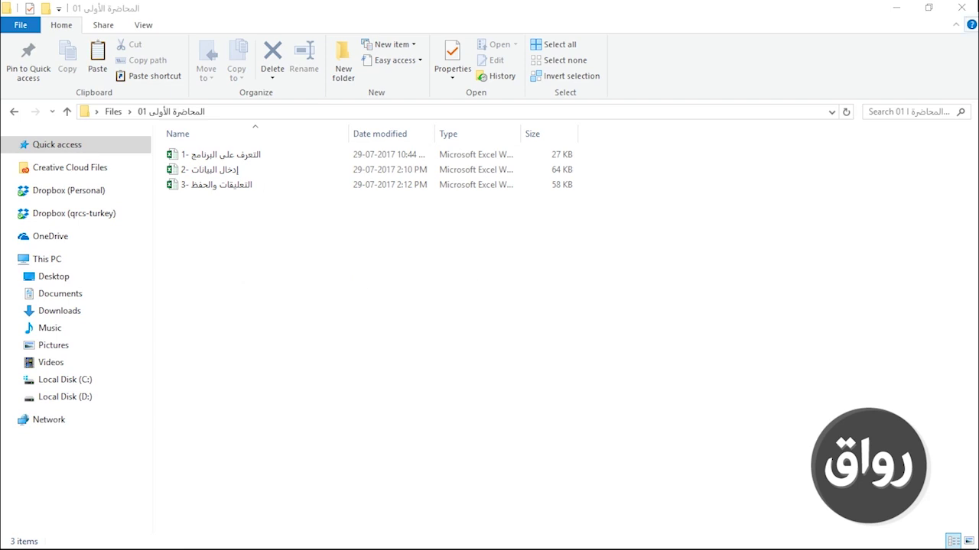
pyautogui.click(961, 7)
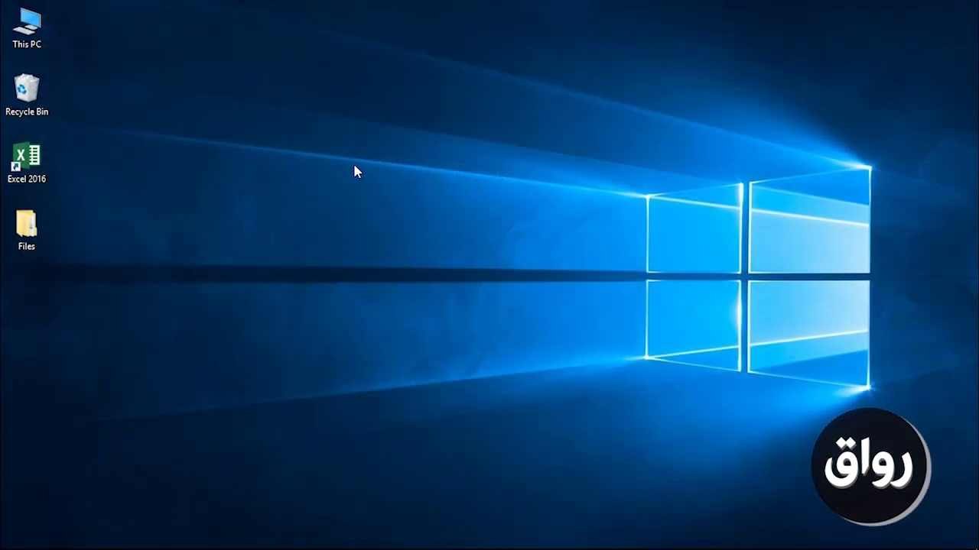
# Start Excel 2016 and look through the featured and personal workbook templates.
pyautogui.click(26, 155)
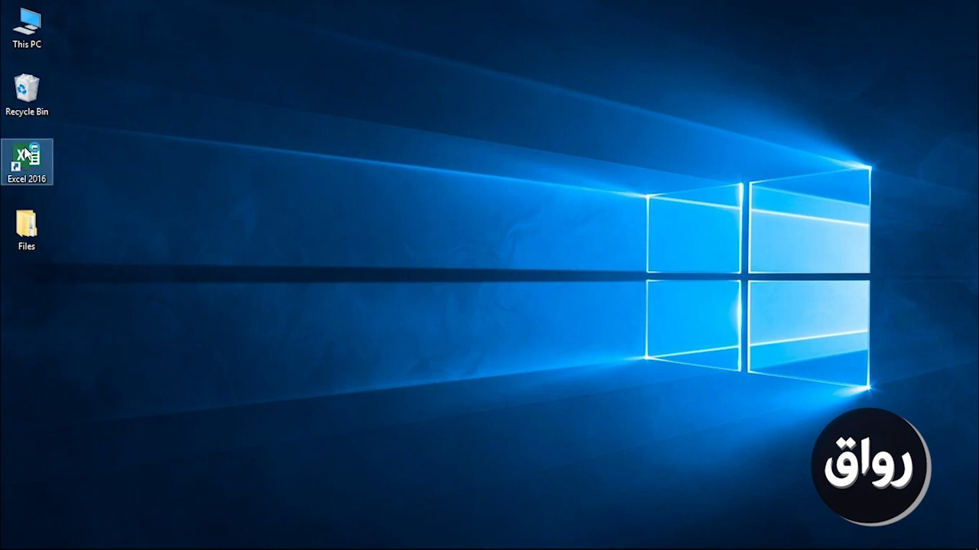
pyautogui.doubleClick(26, 155)
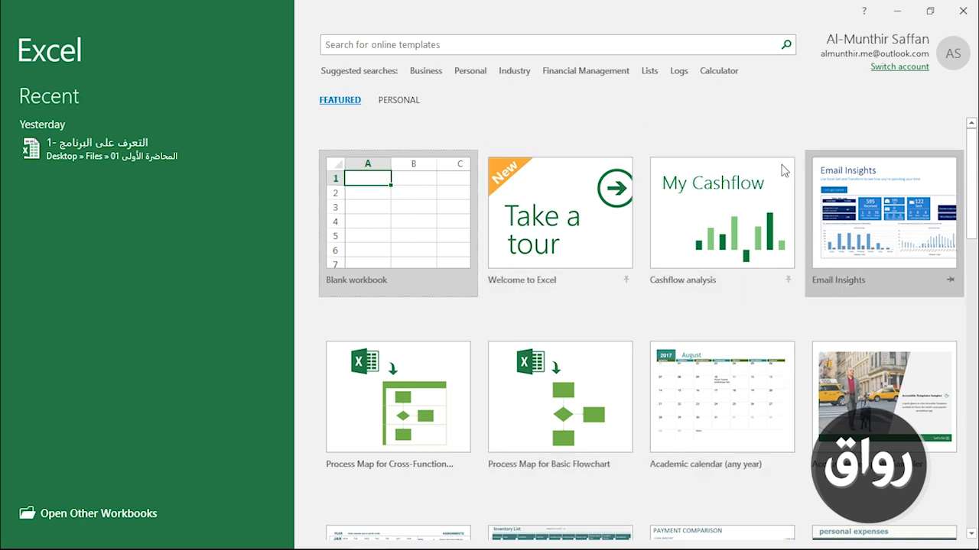
pyautogui.scroll(-2, 584, 237)
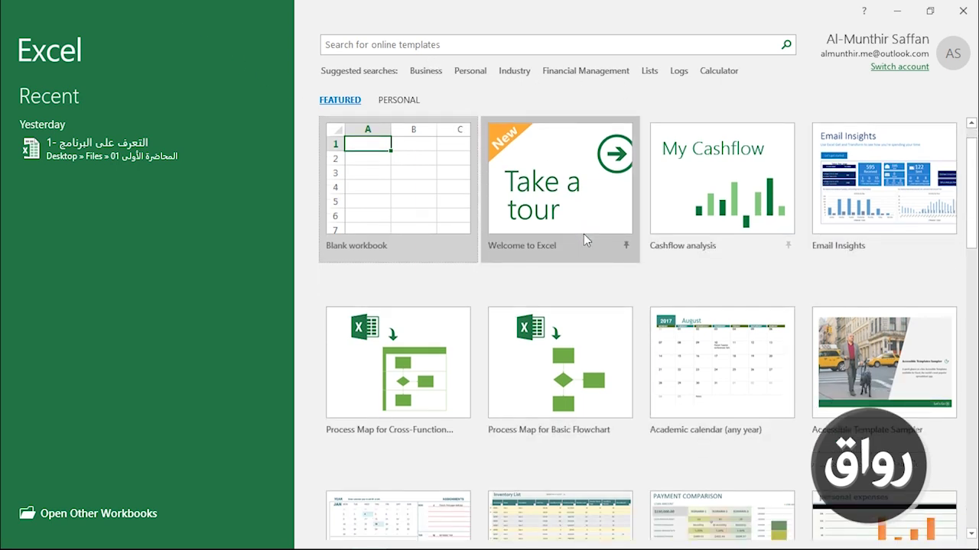
pyautogui.scroll(-1, 583, 237)
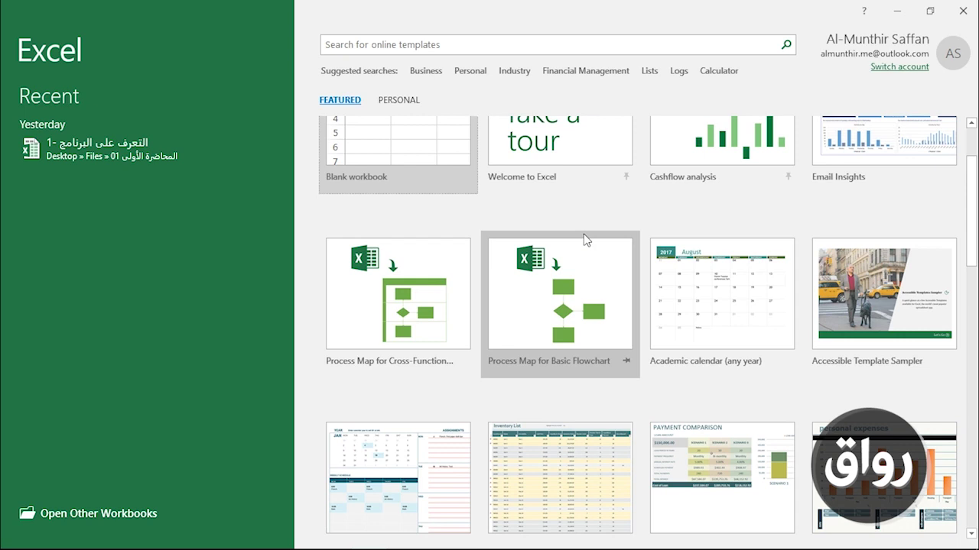
pyautogui.scroll(3, 582, 235)
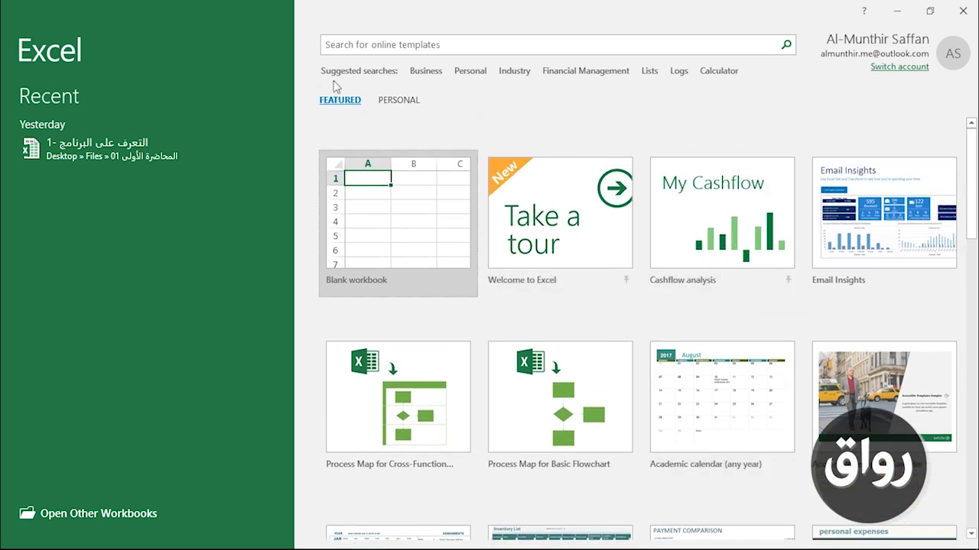
pyautogui.click(394, 103)
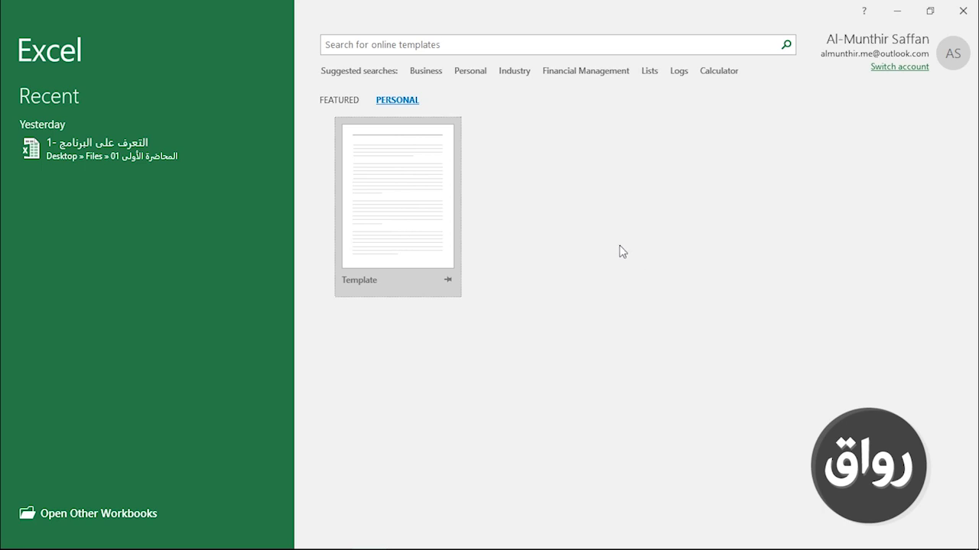
pyautogui.click(354, 102)
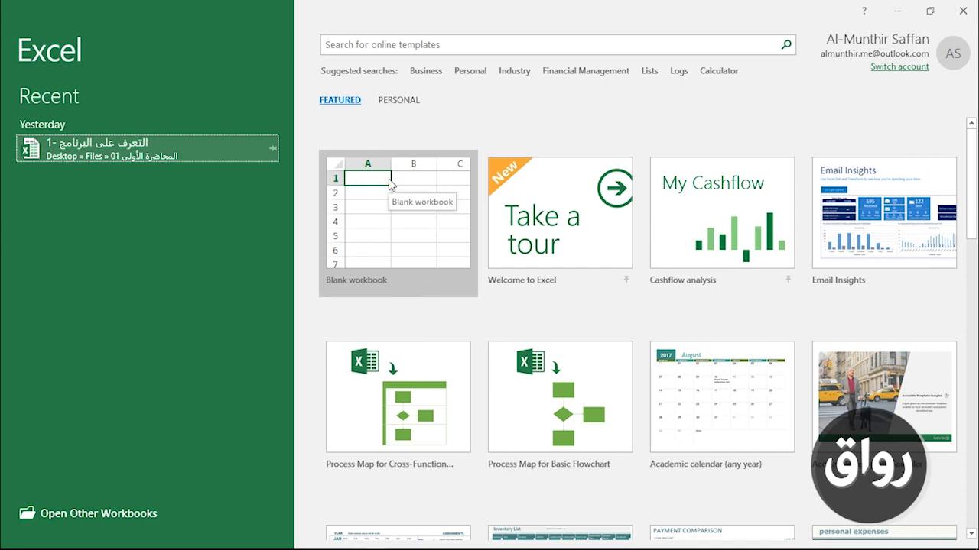
# Create a blank workbook and close it without entering any data.
pyautogui.click(387, 178)
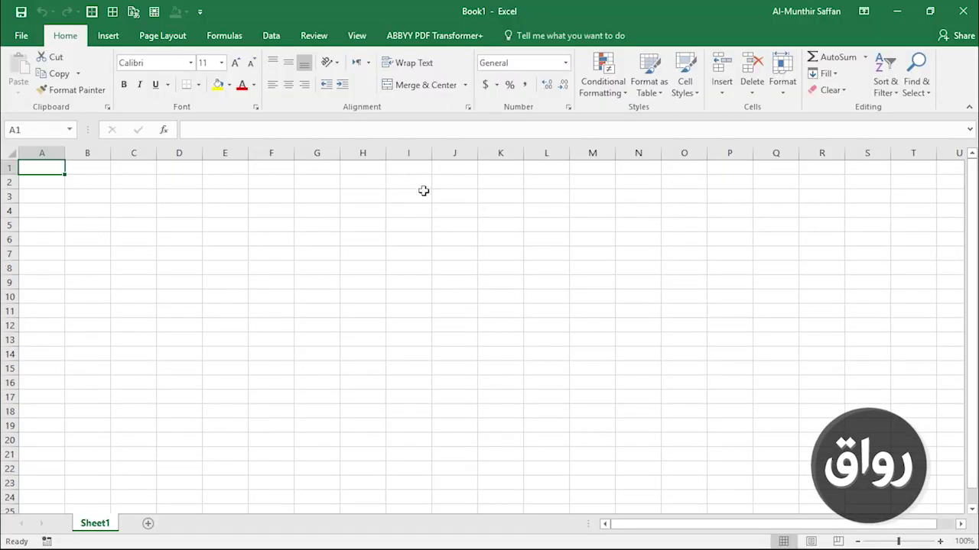
pyautogui.click(963, 10)
# Open the workbook "1- التعرف على البرنامج" from the المحاضرة الأولى 01 lecture folder in Files.
pyautogui.doubleClick(29, 224)
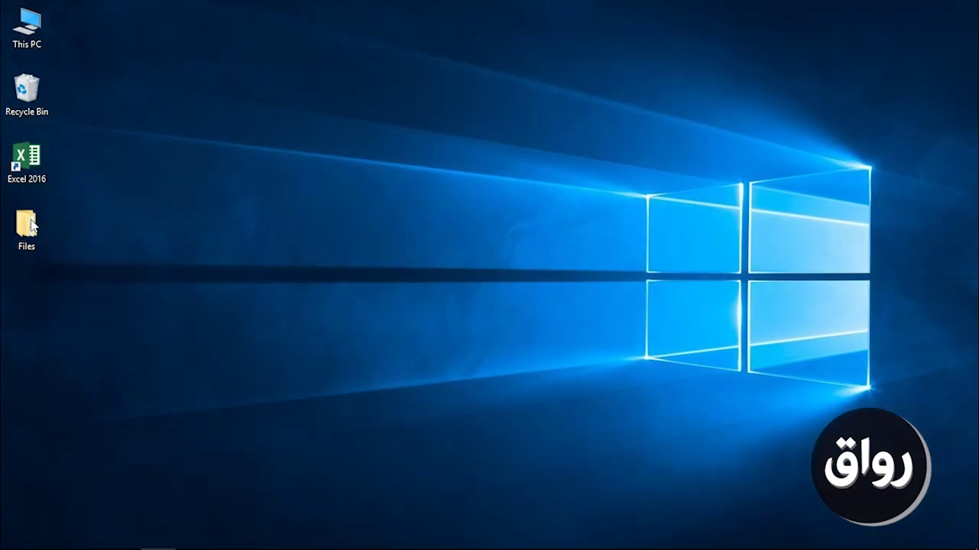
pyautogui.doubleClick(214, 156)
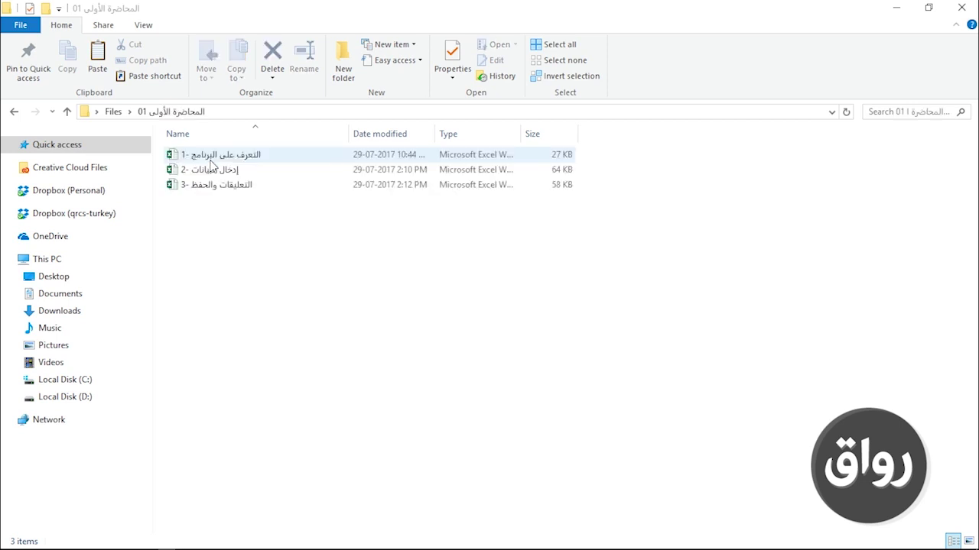
pyautogui.doubleClick(243, 153)
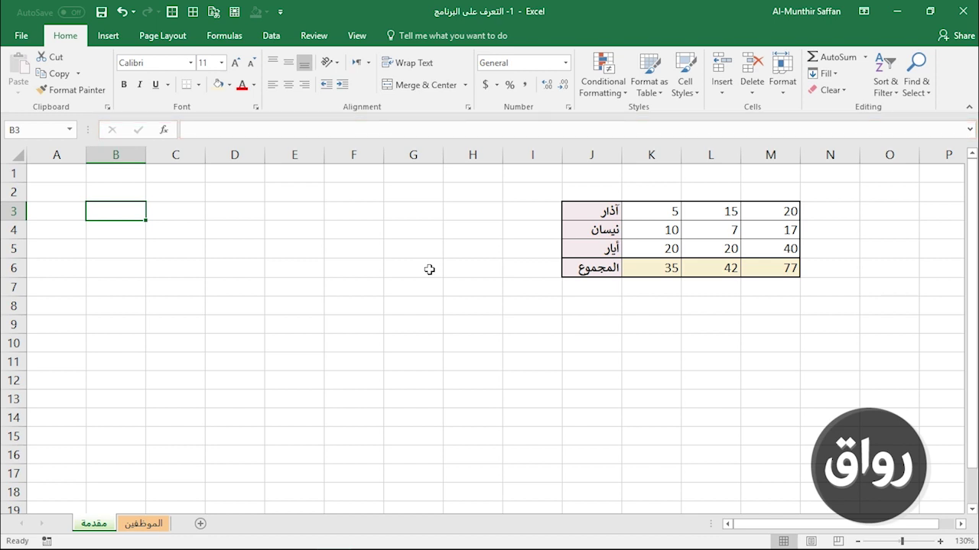
# Inspect the contents of cells K3 and L3 and the formula in M3 on the مقدمة sheet, leaving them unedited.
pyautogui.click(651, 217)
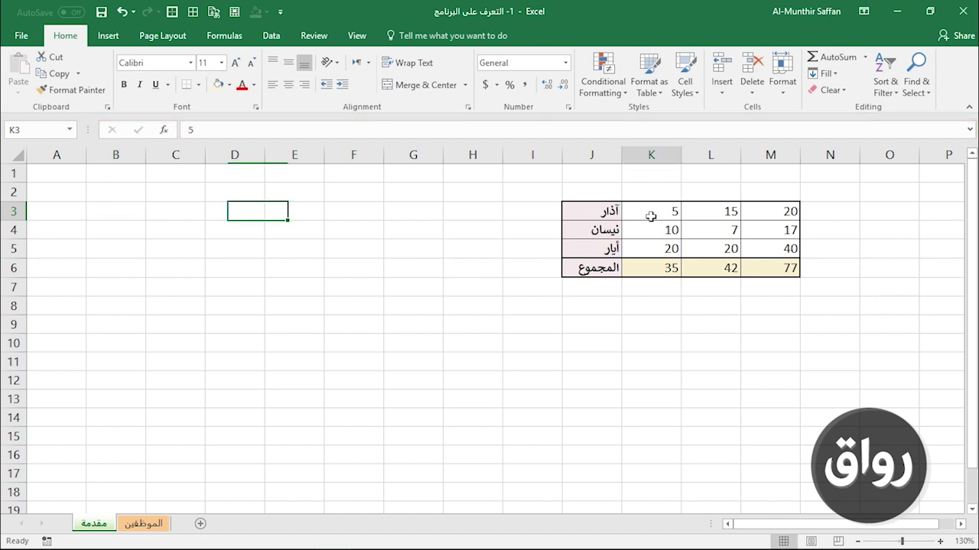
pyautogui.click(707, 211)
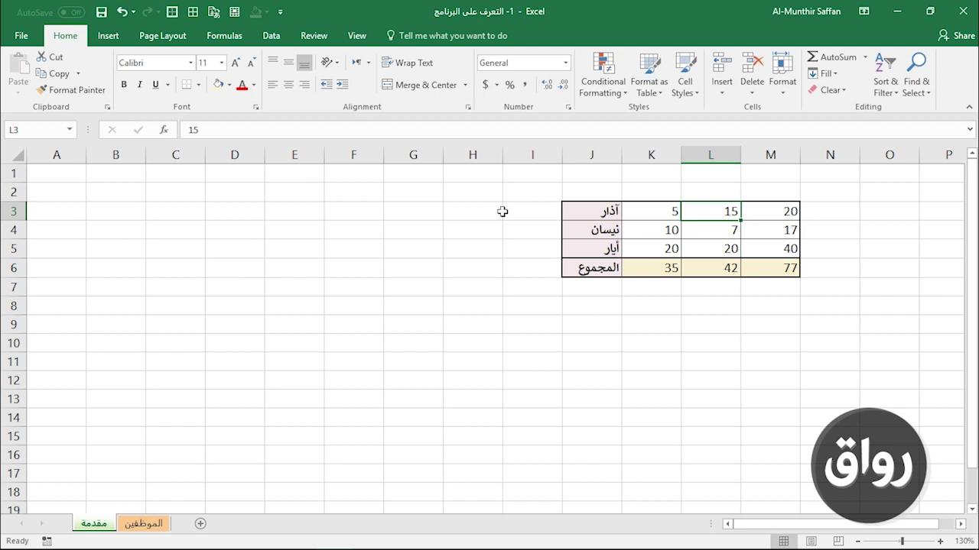
pyautogui.click(765, 214)
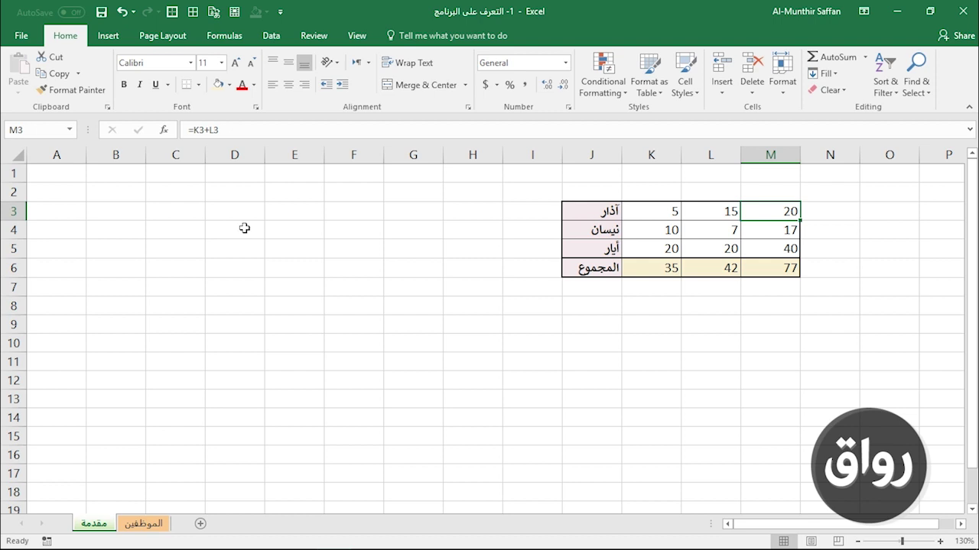
pyautogui.doubleClick(760, 211)
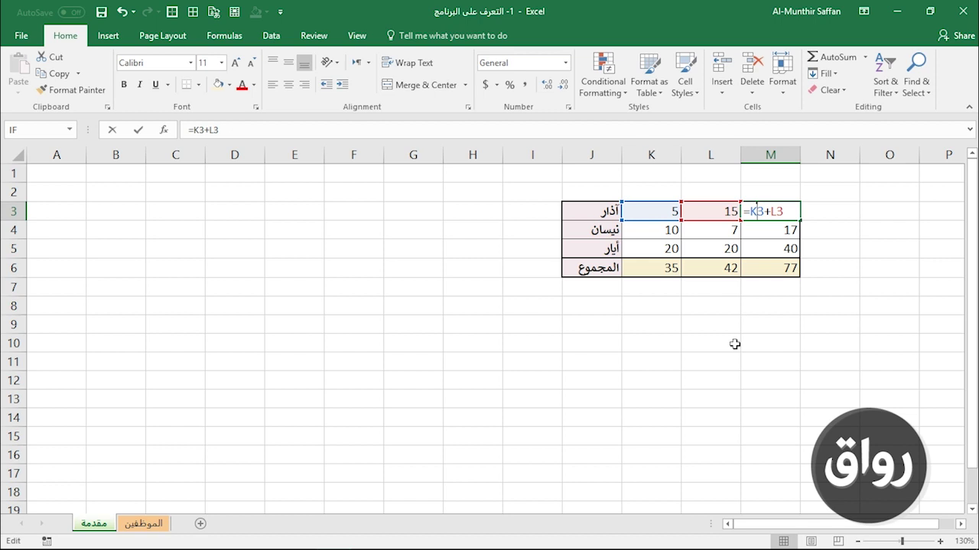
pyautogui.doubleClick(699, 211)
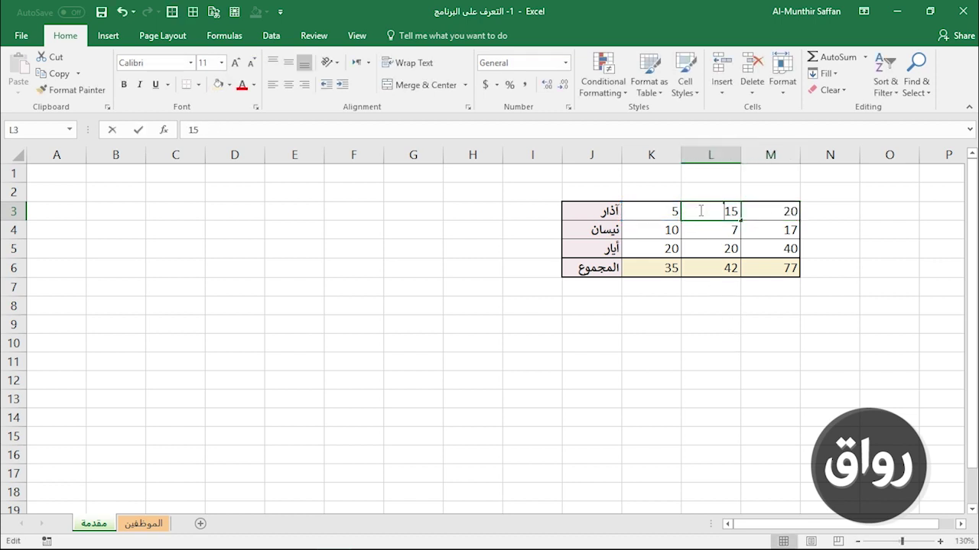
pyautogui.click(659, 213)
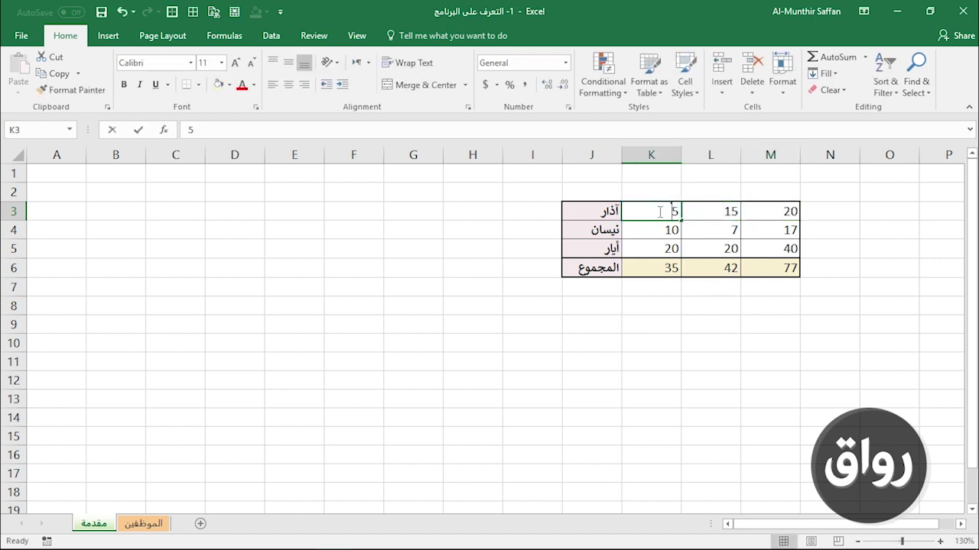
pyautogui.click(415, 290)
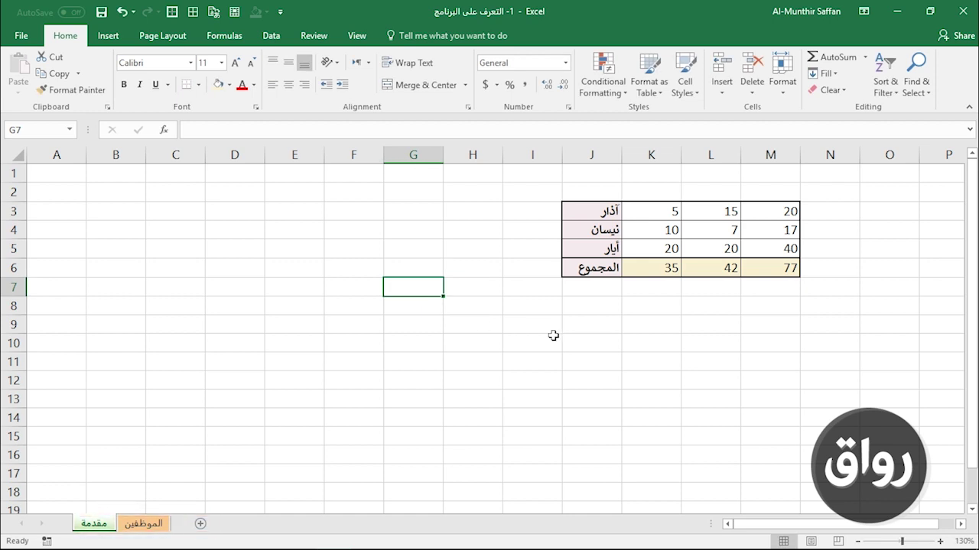
# Add two new worksheets after the مقدمة sheet and rename the second one ASG.
pyautogui.click(201, 523)
pyautogui.click(246, 524)
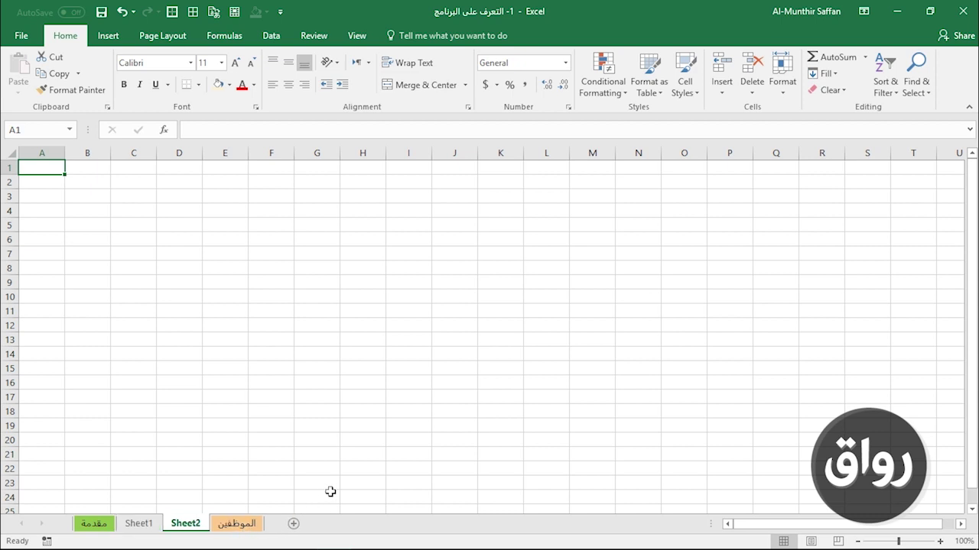
pyautogui.doubleClick(186, 526)
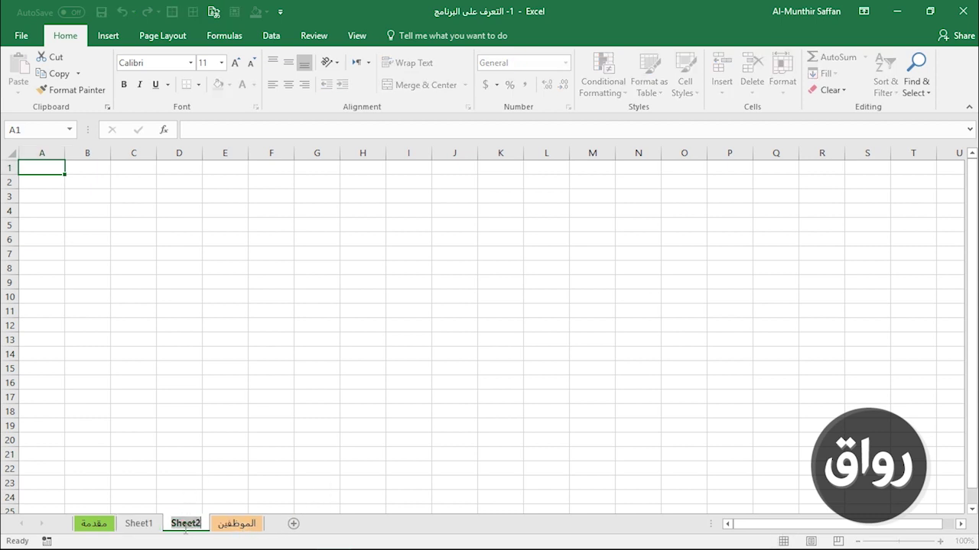
pyautogui.write('ASG')
pyautogui.press('Return')
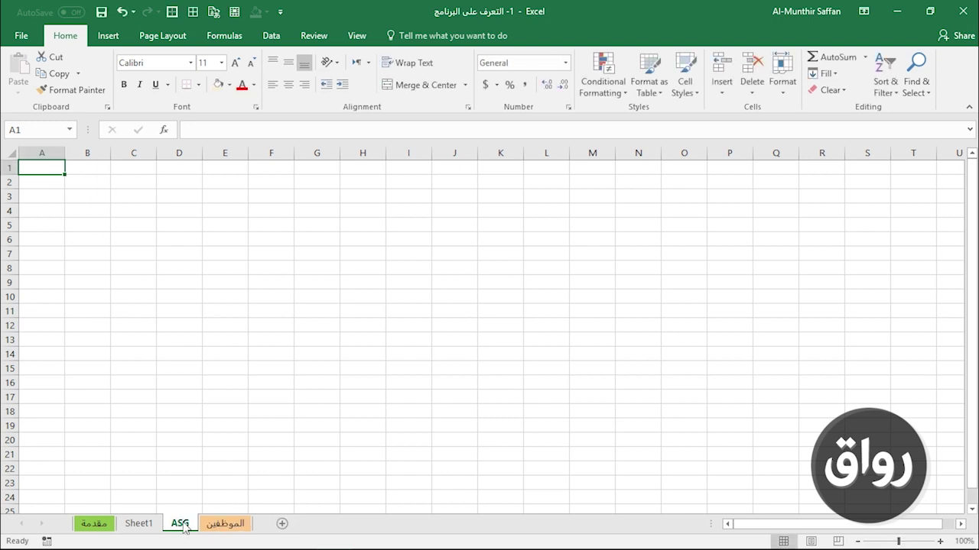
# Move the ASG sheet in front of Sheet1 in the sheet order.
pyautogui.rightClick(180, 523)
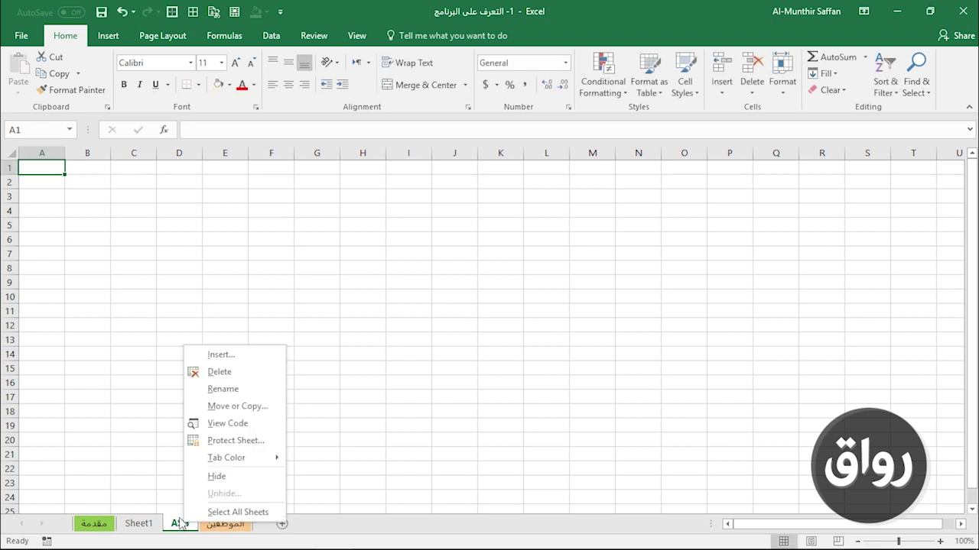
pyautogui.click(152, 436)
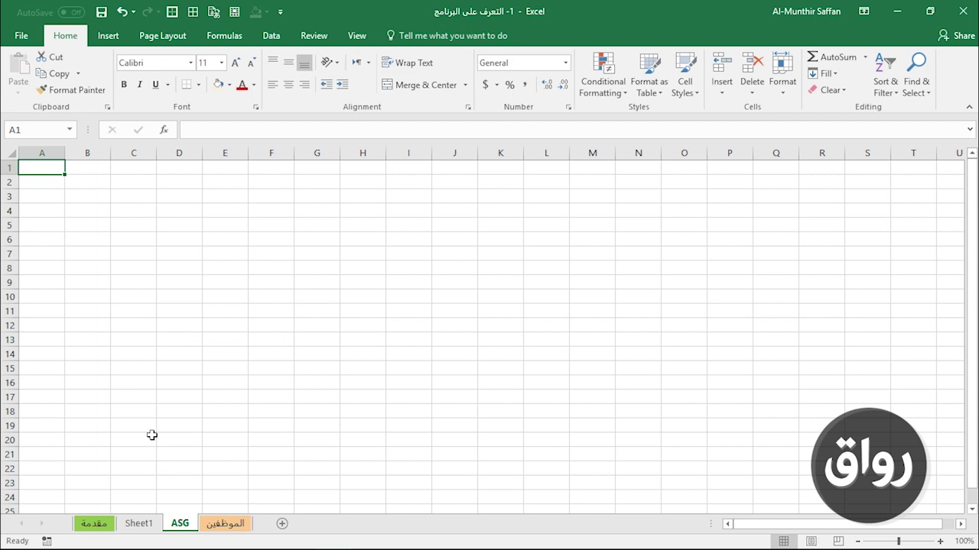
pyautogui.moveTo(180, 528); pyautogui.dragTo(75, 526)
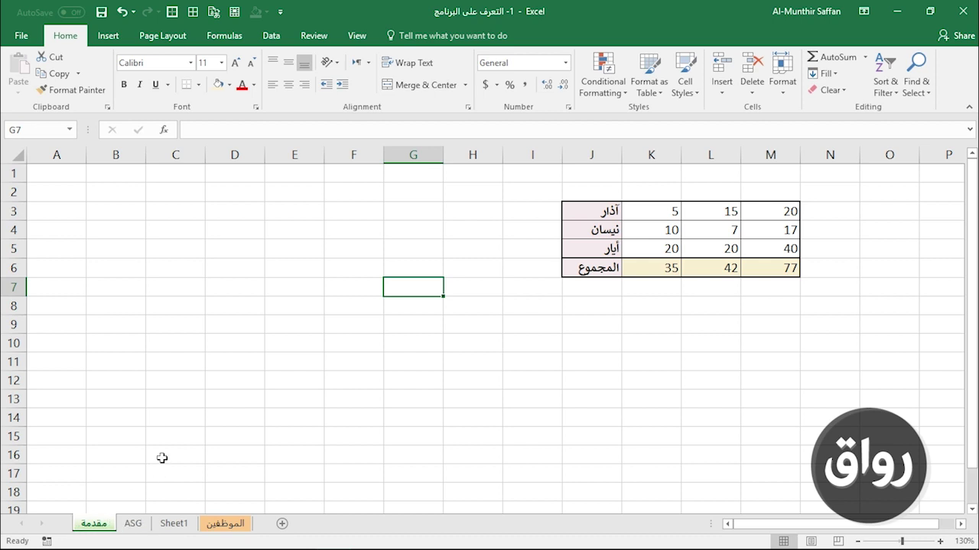
# Delete the ASG and Sheet1 worksheets from the workbook.
pyautogui.click(134, 526)
pyautogui.rightClick(135, 523)
pyautogui.click(152, 374)
pyautogui.rightClick(150, 525)
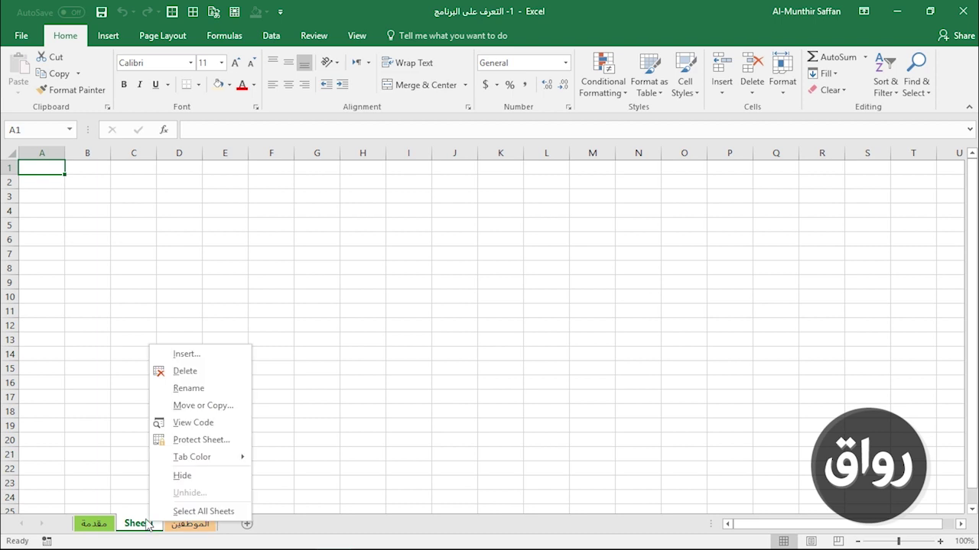
pyautogui.click(153, 372)
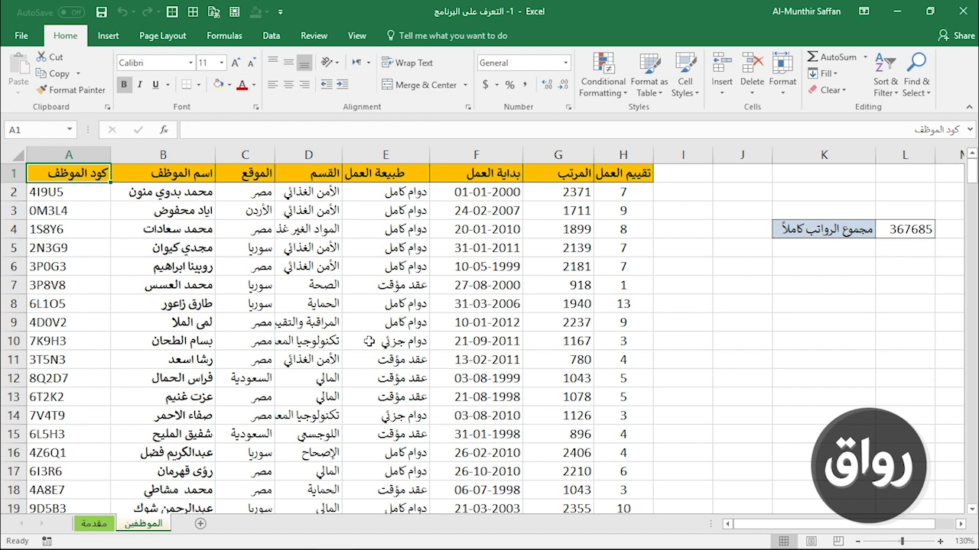
# Examine the employee name and salary columns of the table on the الموظفين sheet.
pyautogui.click(175, 150)
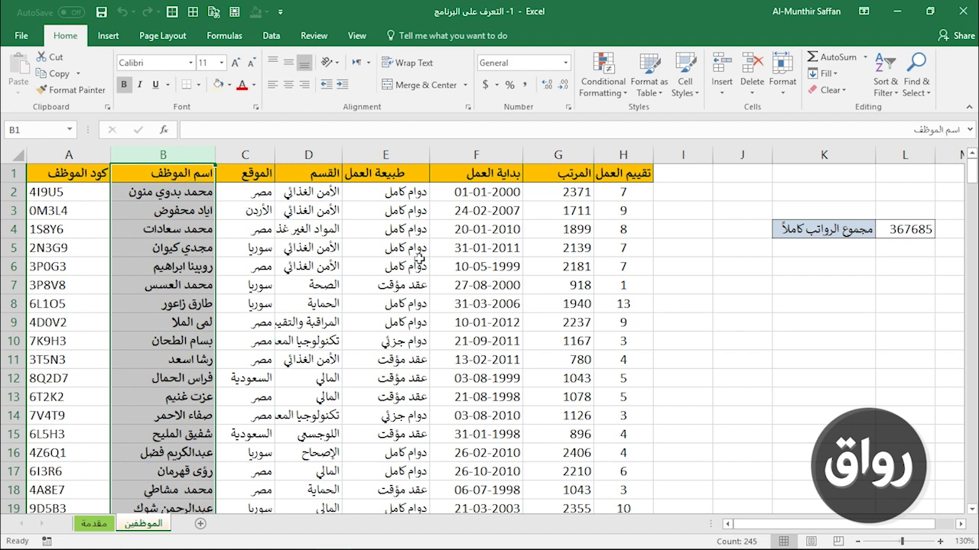
pyautogui.click(565, 156)
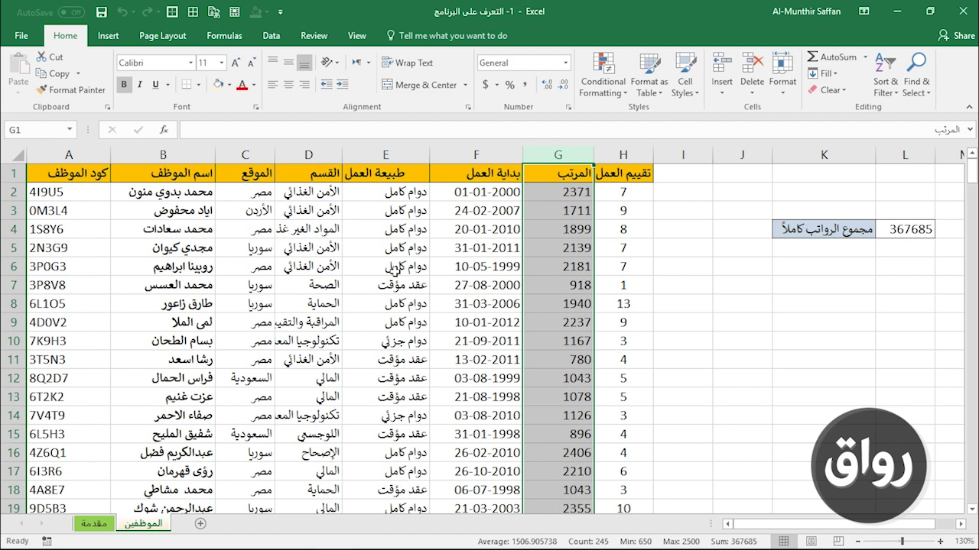
pyautogui.moveTo(476, 230); pyautogui.dragTo(476, 397)
pyautogui.click(418, 305)
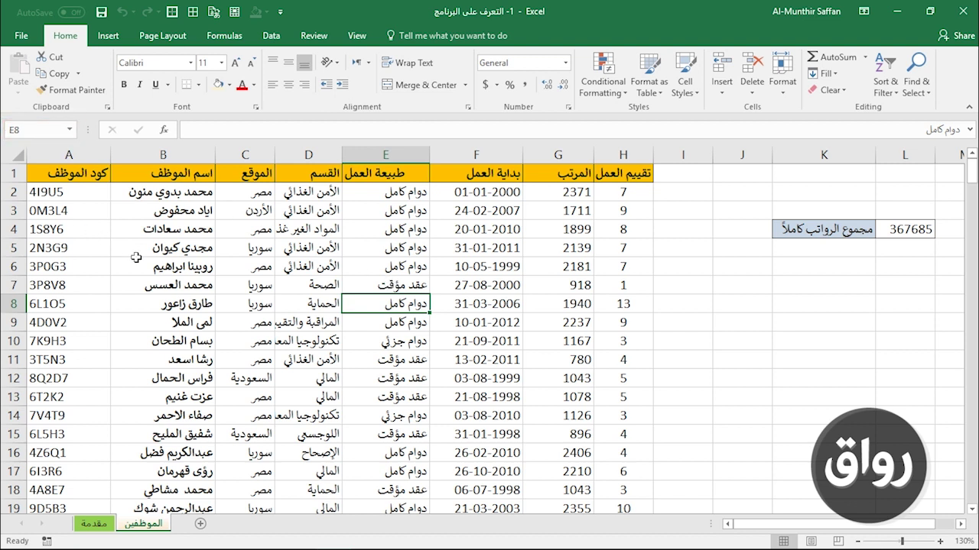
# Go from cell A1 to the last filled row of the employee code column.
pyautogui.click(81, 176)
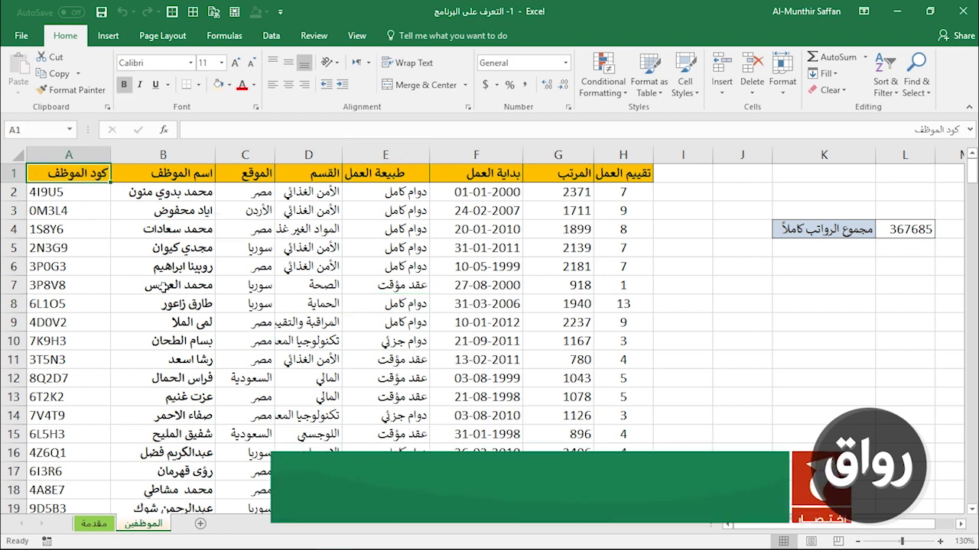
pyautogui.hotkey('ctrl', 'Down')
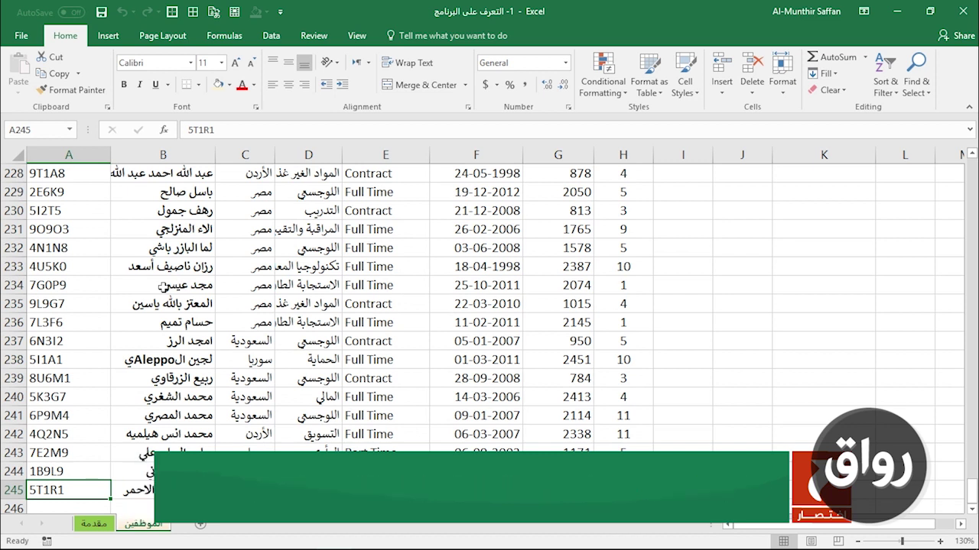
# Go to the worksheet's last row and last column, and return to cell A1 along the first row.
pyautogui.hotkey('ctrl', 'Down')
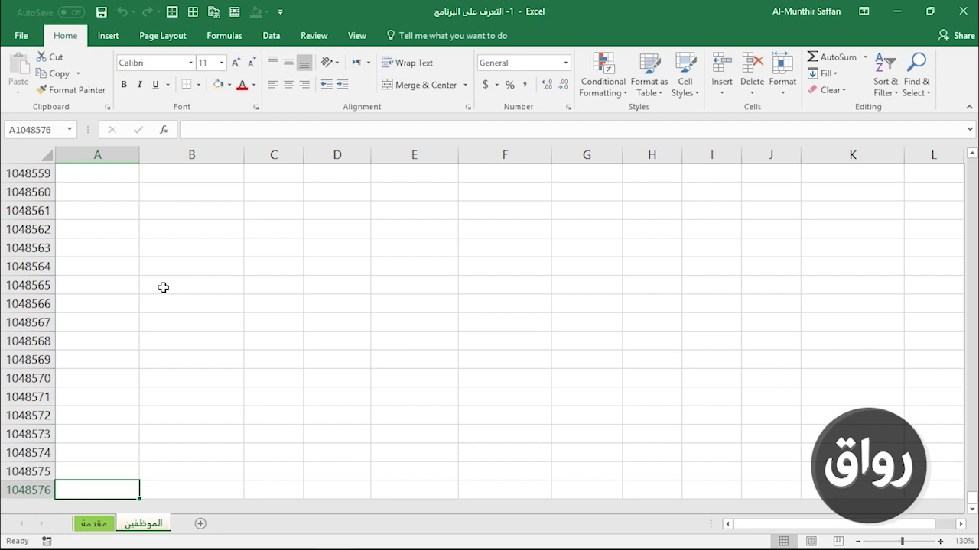
pyautogui.hotkey('ctrl', 'Right')
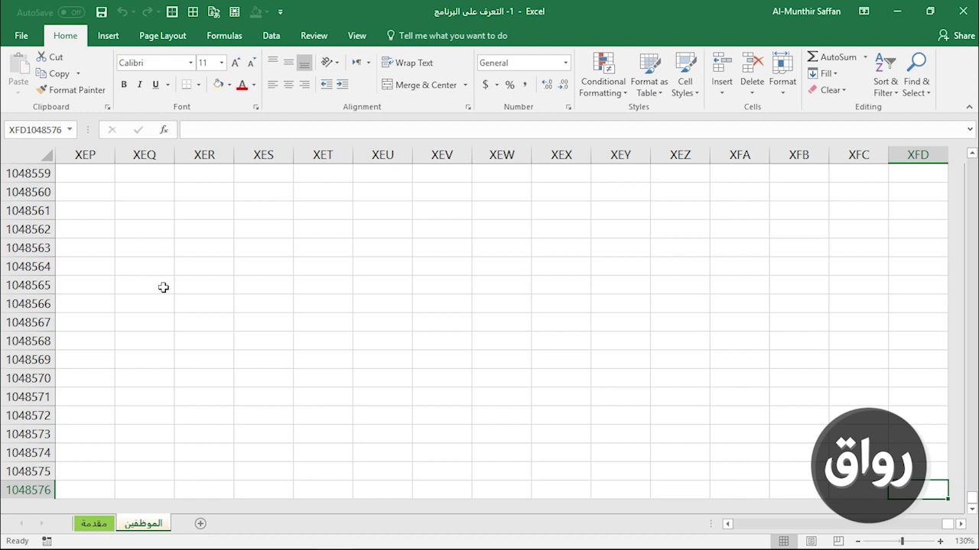
pyautogui.hotkey('ctrl', 'Up')
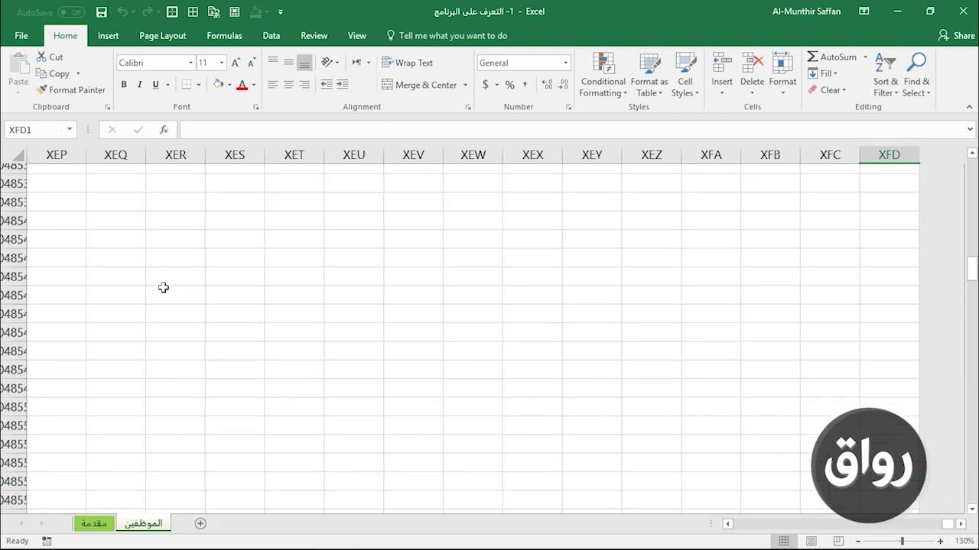
pyautogui.hotkey('ctrl', 'Left')
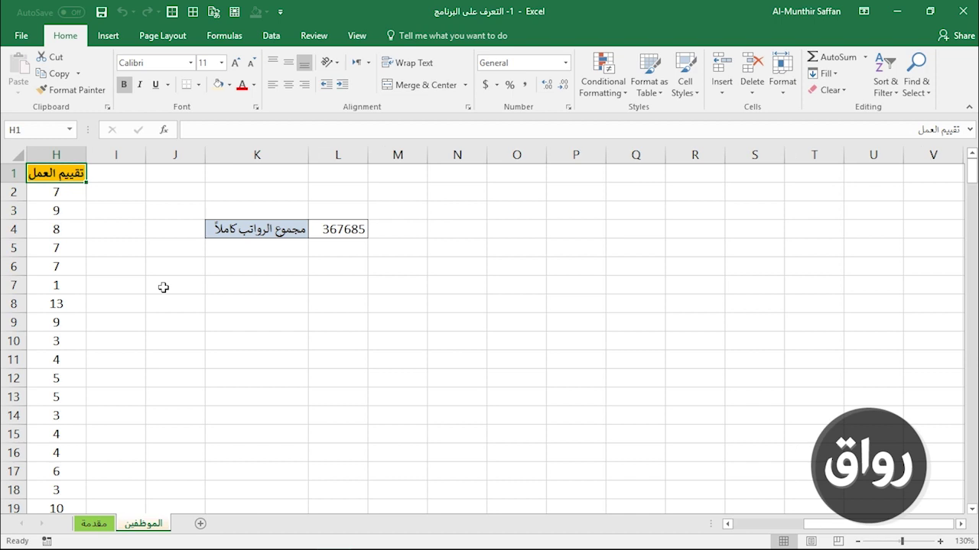
pyautogui.hotkey('ctrl', 'Left')
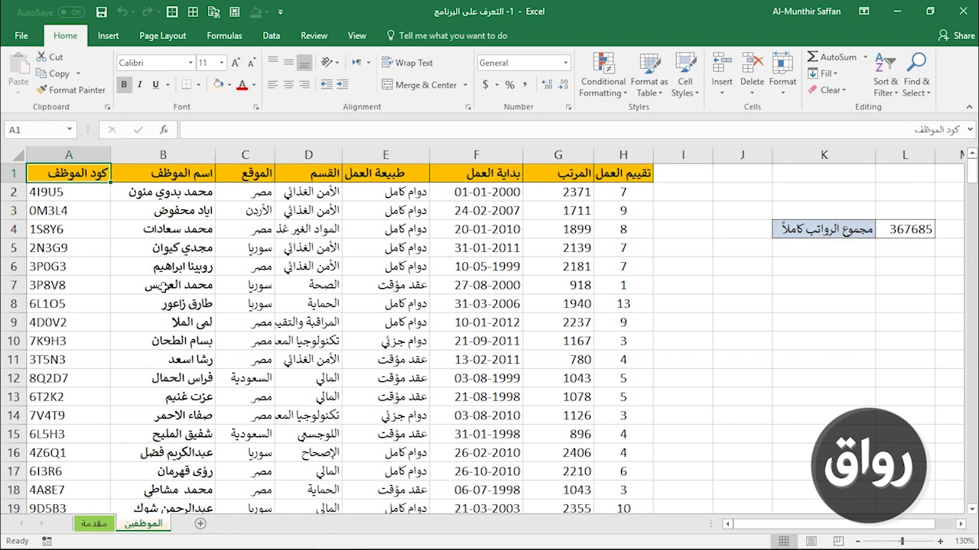
# Select row 7, column E, a range of adjacent columns starting at E, and rows 6 to 14.
pyautogui.click(14, 284)
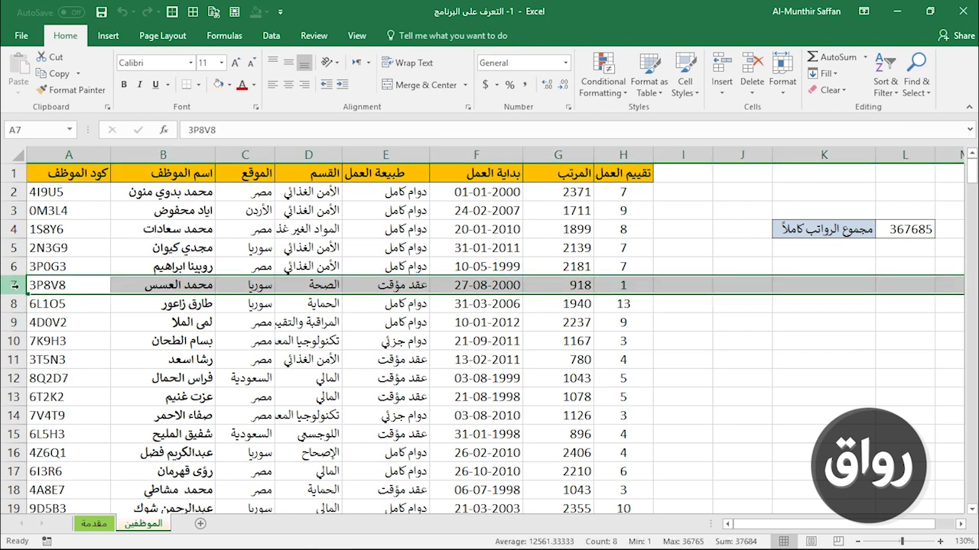
pyautogui.click(351, 149)
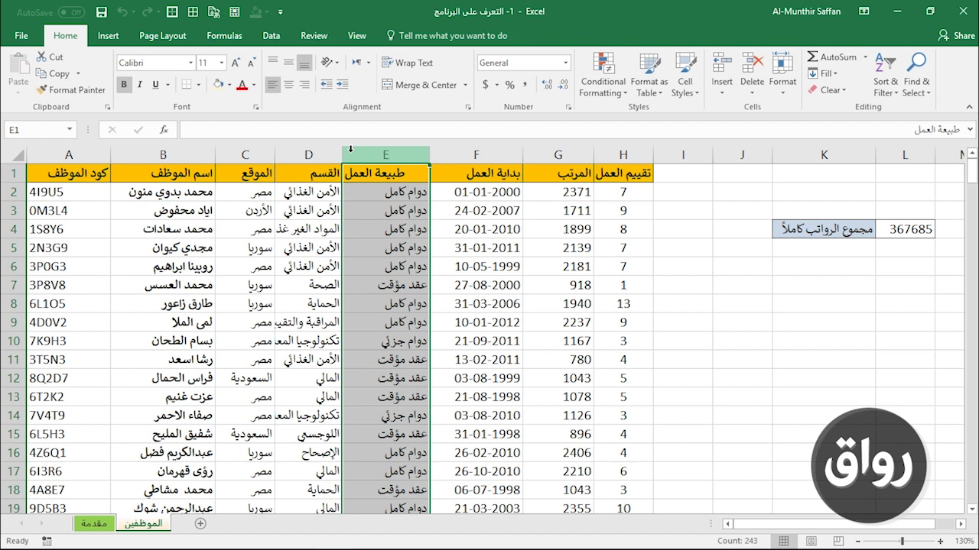
pyautogui.moveTo(358, 149); pyautogui.dragTo(567, 156)
pyautogui.moveTo(14, 266); pyautogui.dragTo(16, 409)
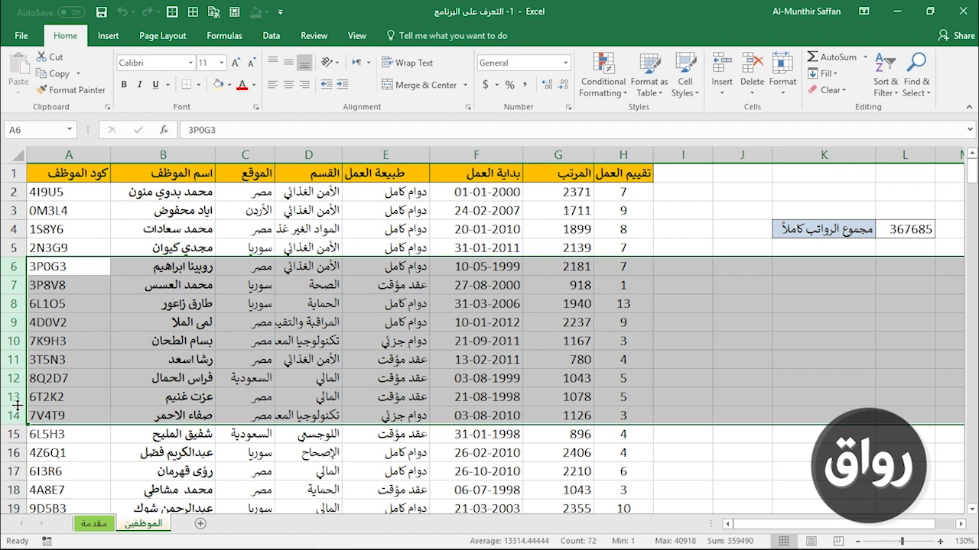
# Select the entire employee table around cell B8, and clear the selection by activating cell C9.
pyautogui.click(174, 304)
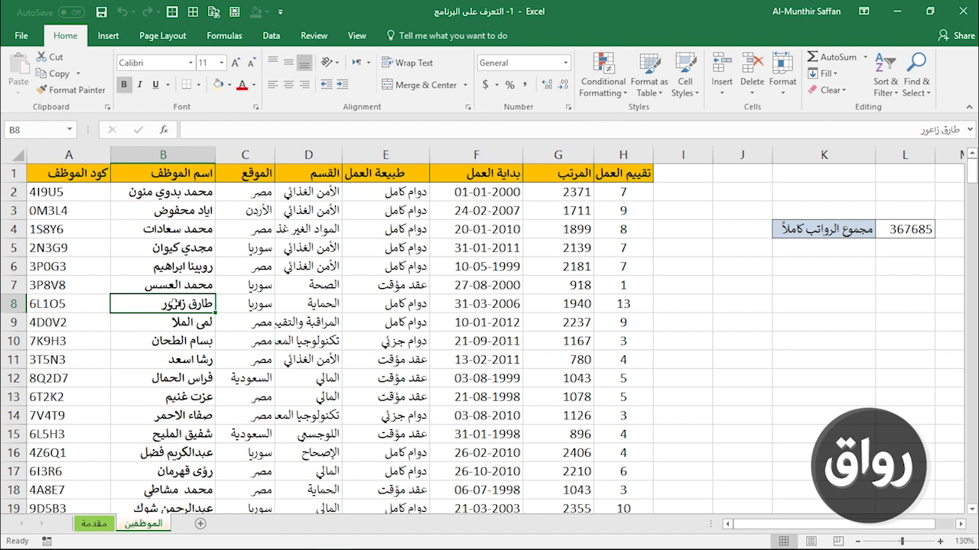
pyautogui.hotkey('ctrl', 'a')
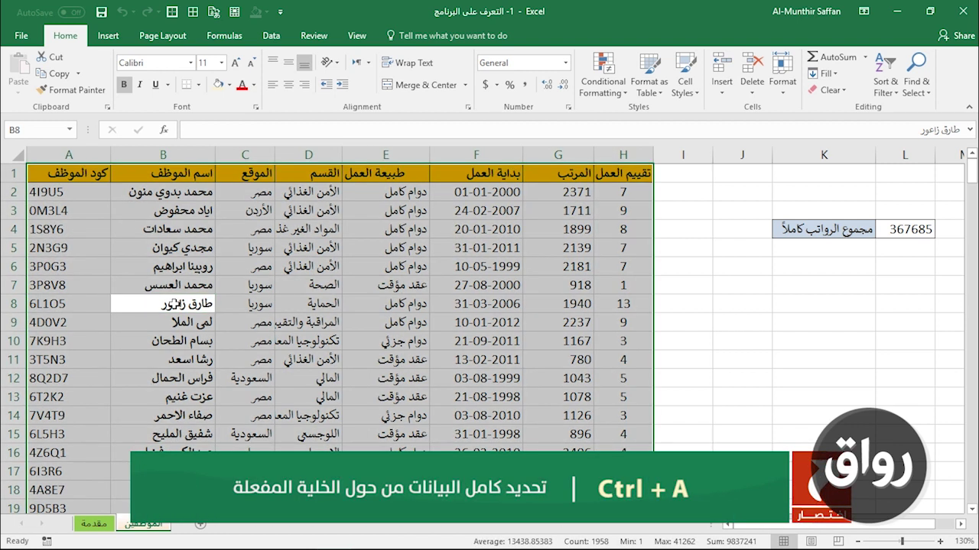
pyautogui.click(246, 322)
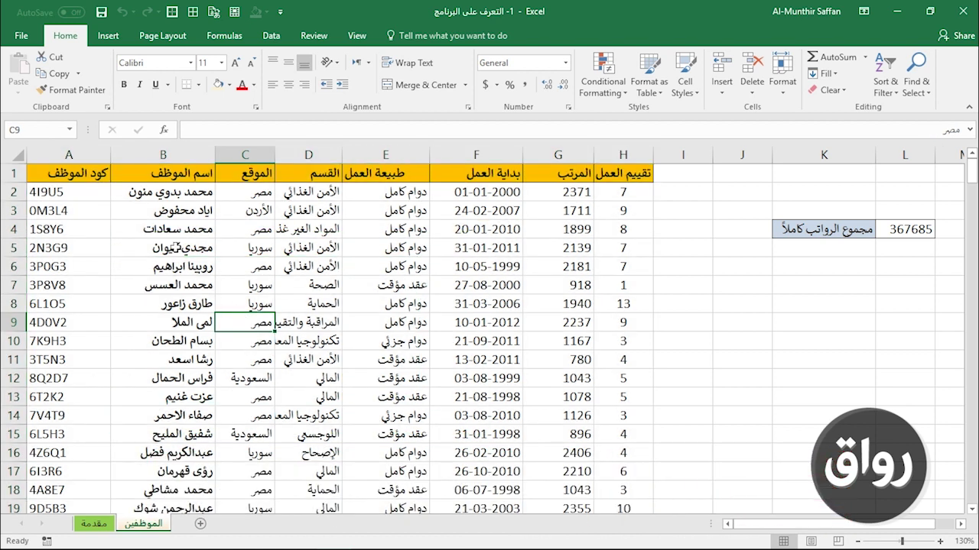
# Select the employee code column from its header to the last filled row and check how far the selection extends.
pyautogui.click(176, 247)
pyautogui.hotkey('ctrl', 'shift', 'Down')
pyautogui.click(92, 246)
pyautogui.hotkey('ctrl', 'Up')
pyautogui.hotkey('ctrl', 'shift', 'Down')
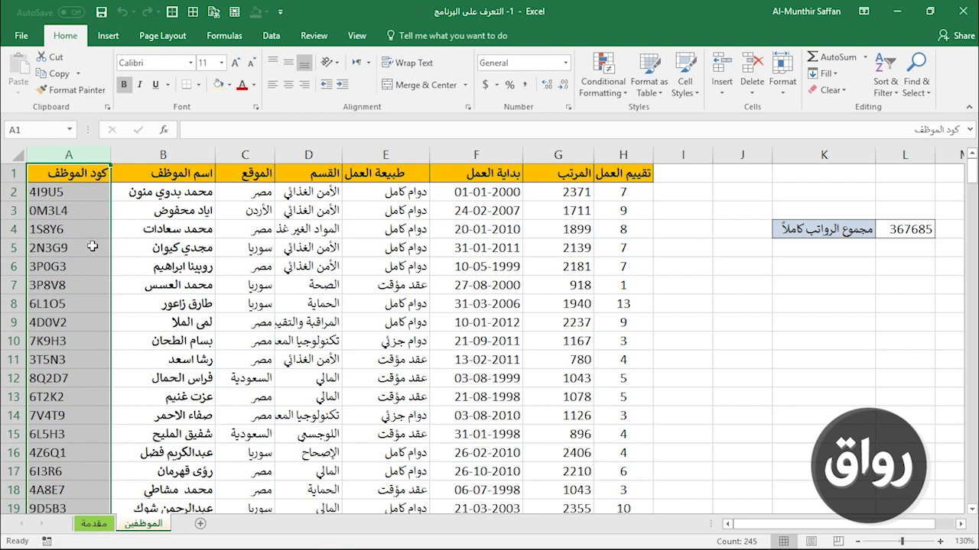
pyautogui.scroll(-20, 93, 246)
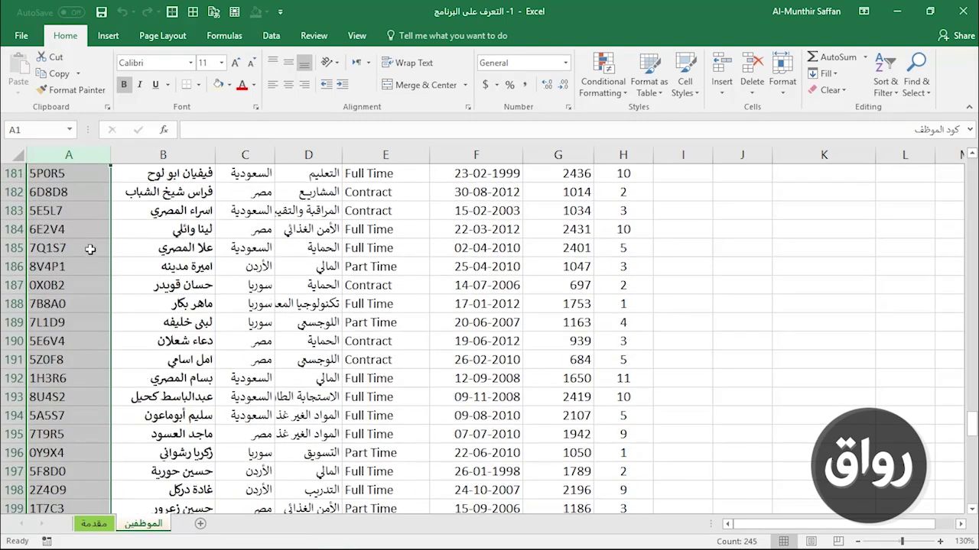
pyautogui.scroll(-20, 90, 249)
pyautogui.scroll(9, 91, 250)
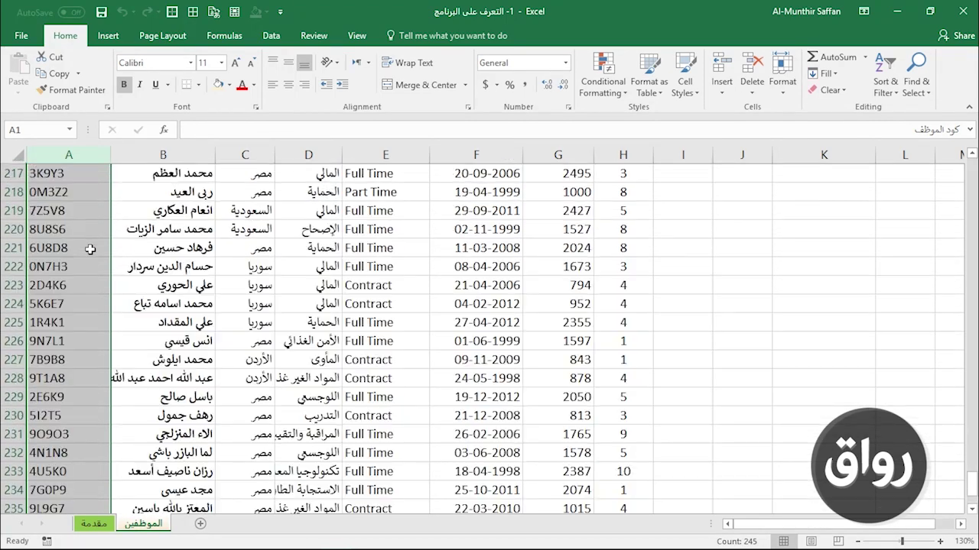
pyautogui.moveTo(971, 481); pyautogui.dragTo(947, 135)
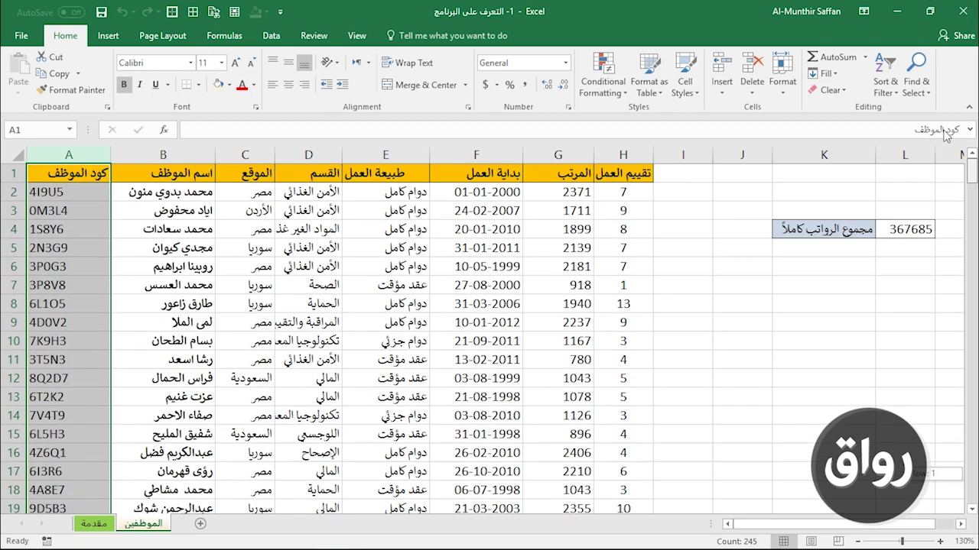
# Select the range A1:A245 again starting from cell A1, and return to the beginning of the table.
pyautogui.click(50, 176)
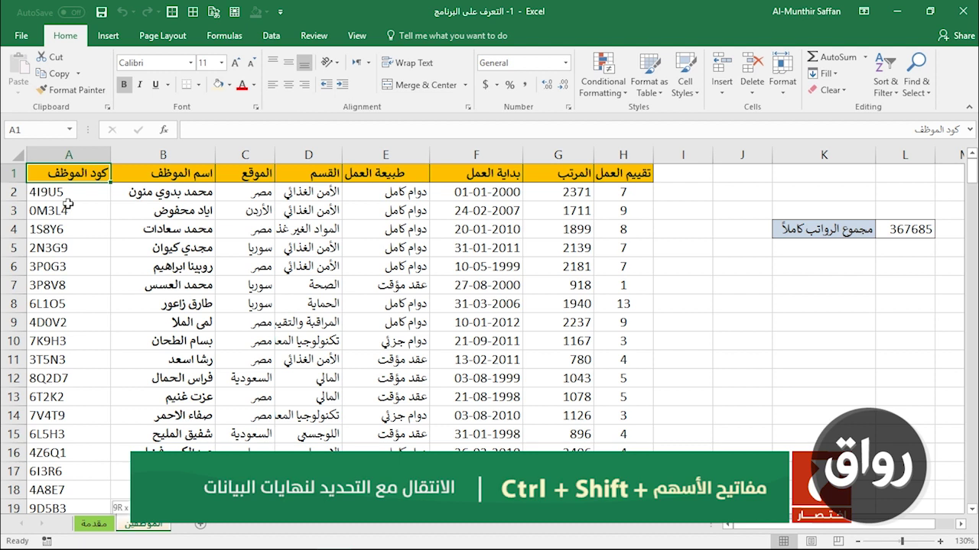
pyautogui.hotkey('ctrl', 'shift', 'Down')
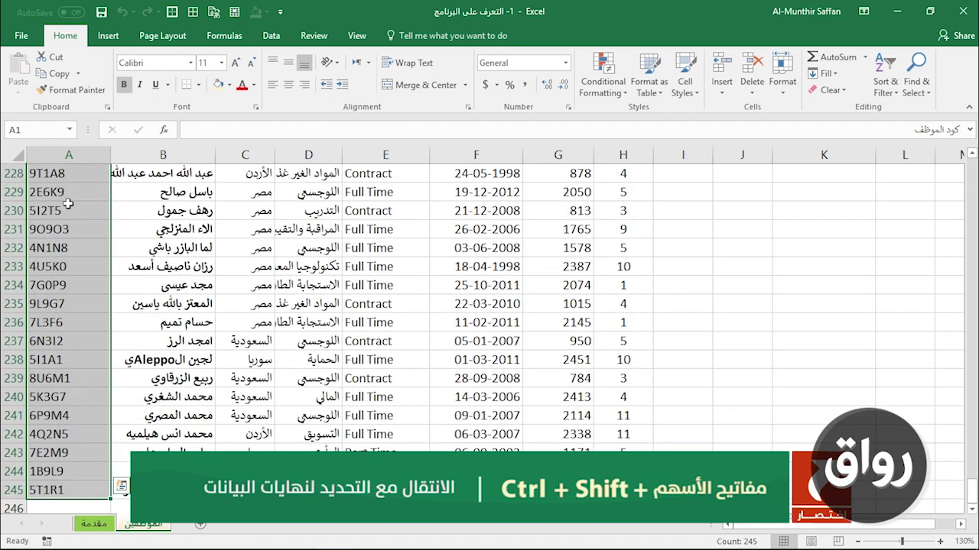
pyautogui.scroll(20, 68, 203)
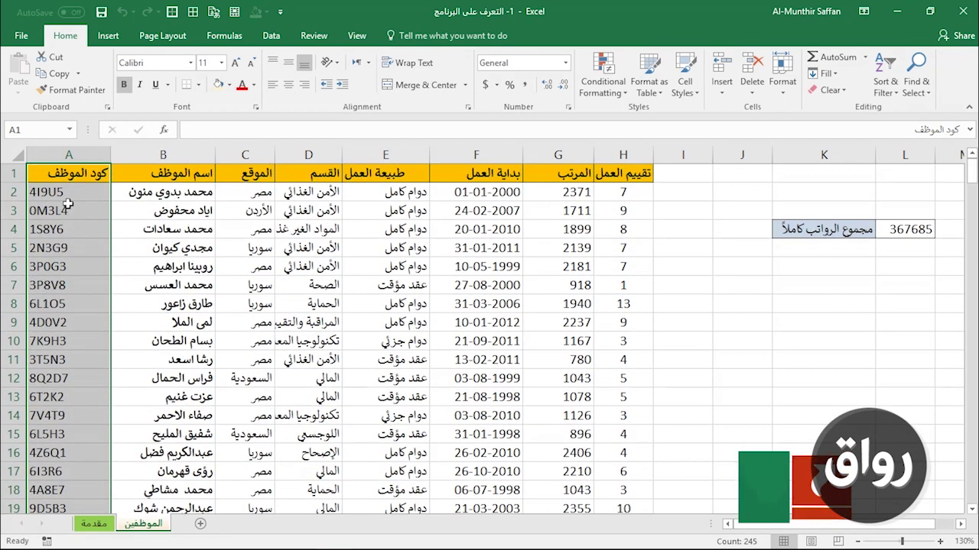
# Select the header row A1:H1, and then all employee records from A2 to the table's last row and column.
pyautogui.click(76, 174)
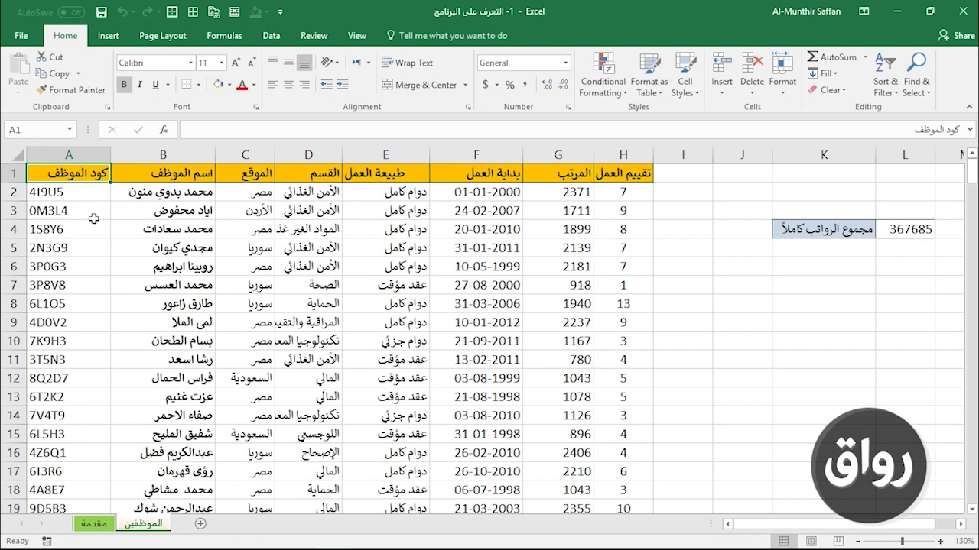
pyautogui.hotkey('ctrl', 'shift', 'Right')
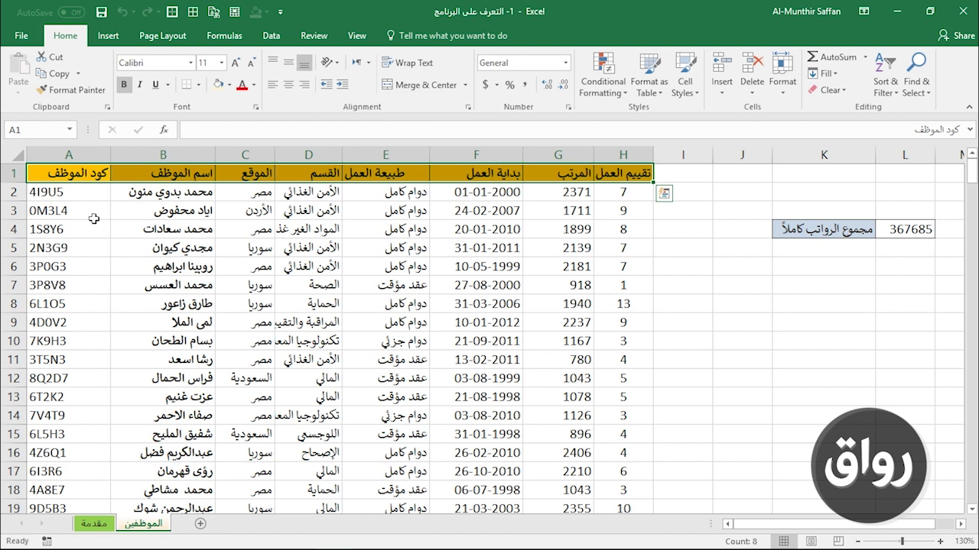
pyautogui.click(81, 193)
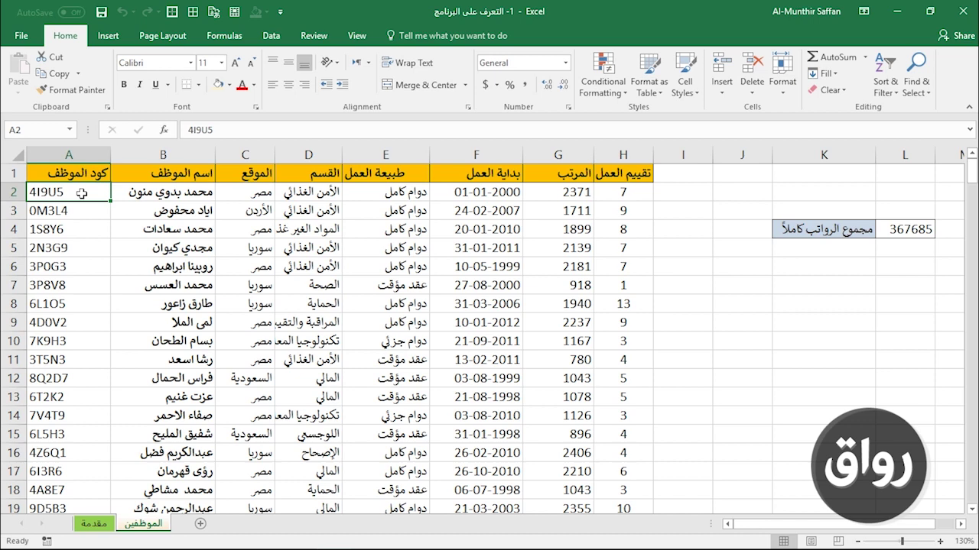
pyautogui.hotkey('ctrl', 'shift', 'Right')
pyautogui.hotkey('ctrl', 'shift', 'Down')
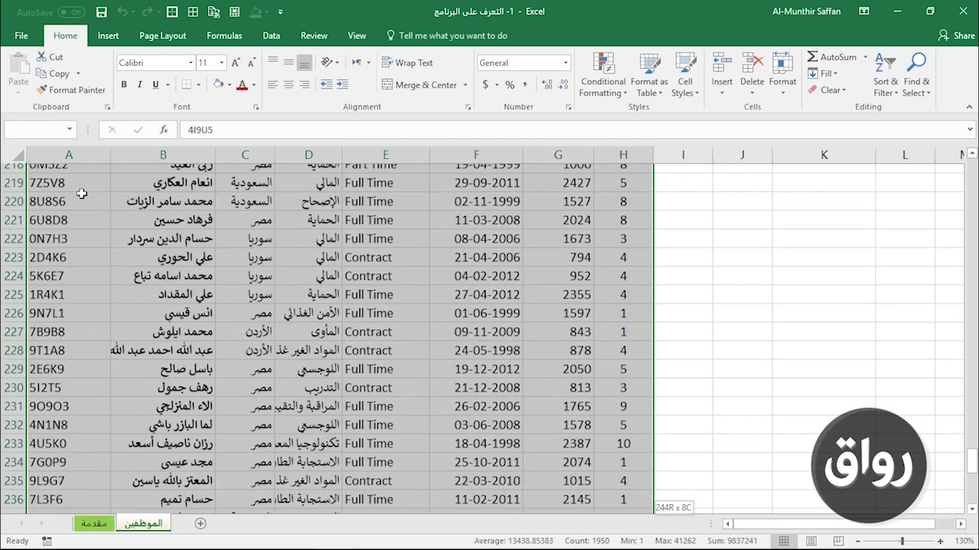
pyautogui.hotkey('ctrl', 'BackSpace')
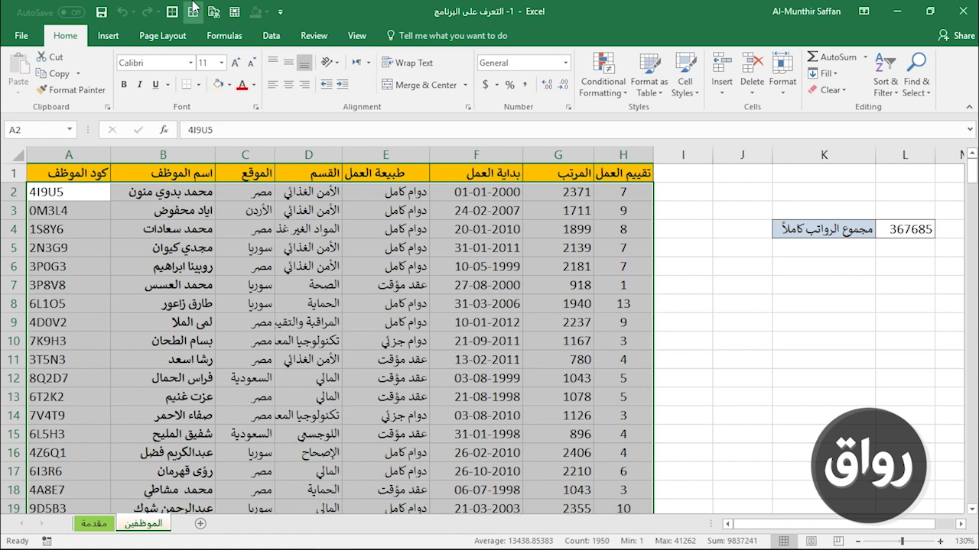
# Insert a blank column before the القسم column D.
pyautogui.click(314, 155)
pyautogui.rightClick(313, 155)
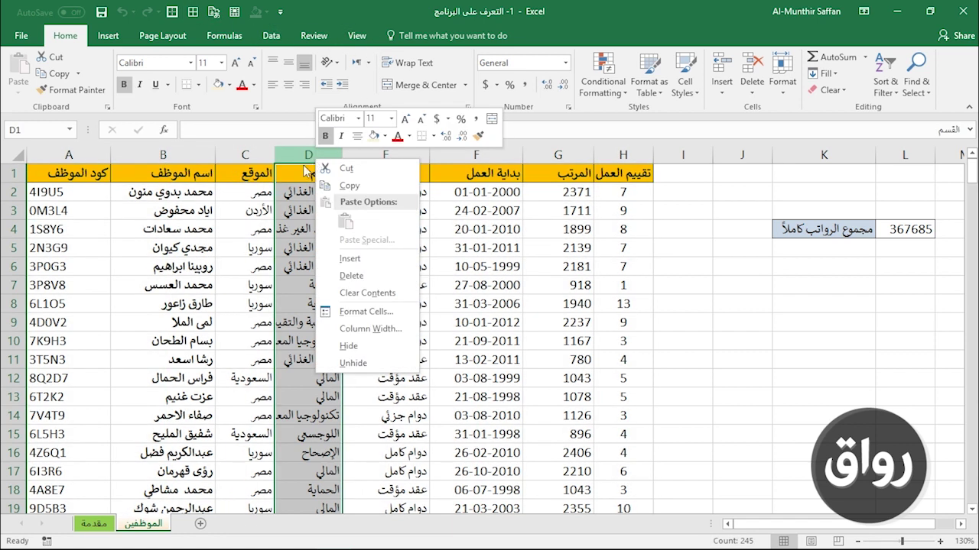
pyautogui.click(340, 258)
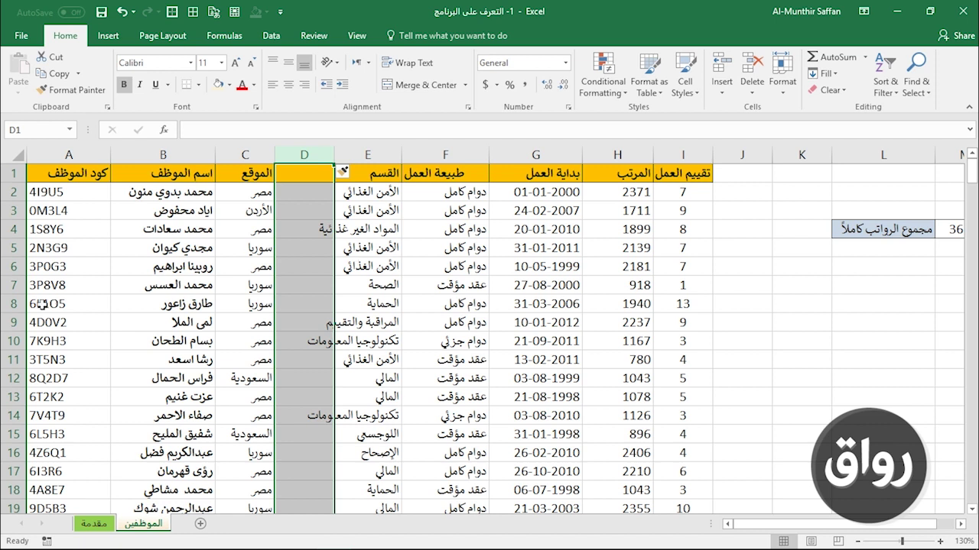
# Insert a blank row above row 8 of the employee table.
pyautogui.click(13, 303)
pyautogui.rightClick(14, 304)
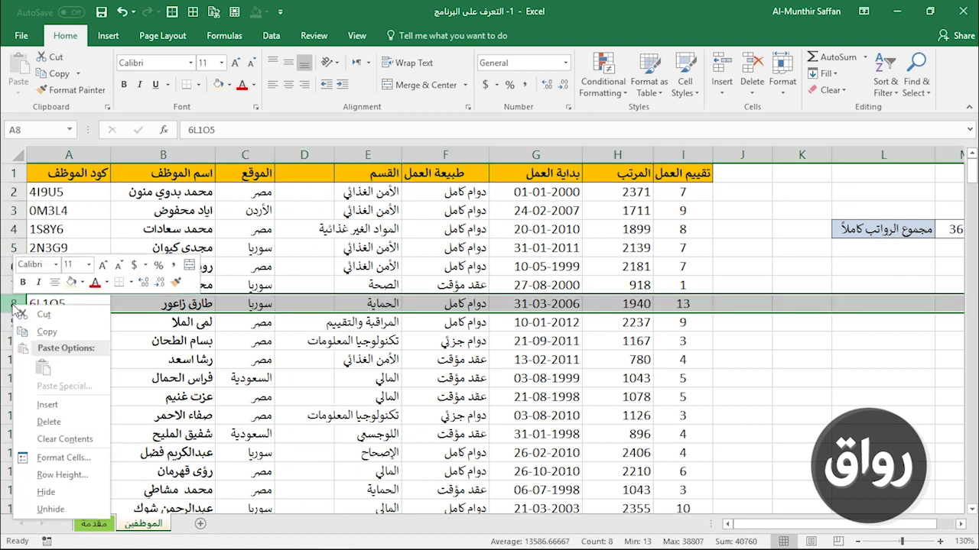
pyautogui.click(49, 405)
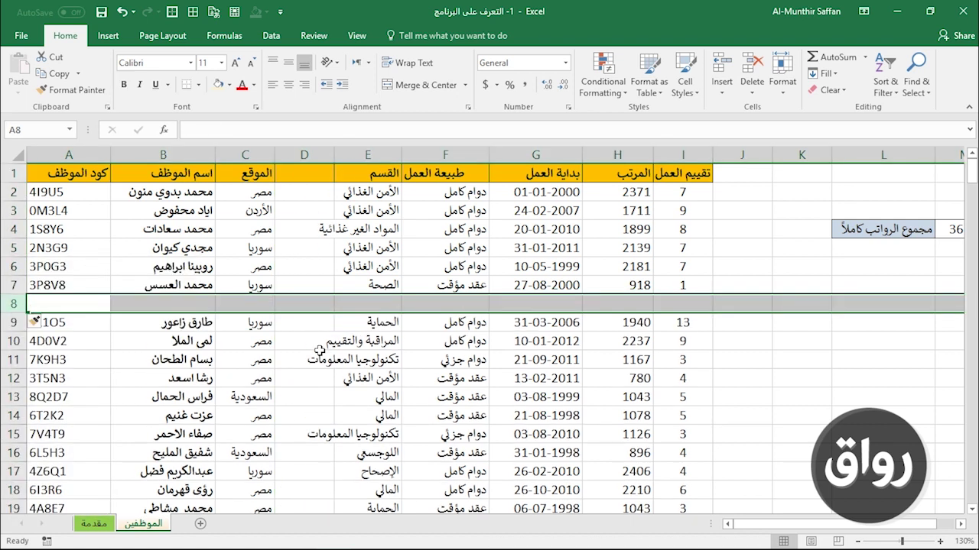
# Delete the blank row 8 and the blank column D from the employee table.
pyautogui.rightClick(15, 306)
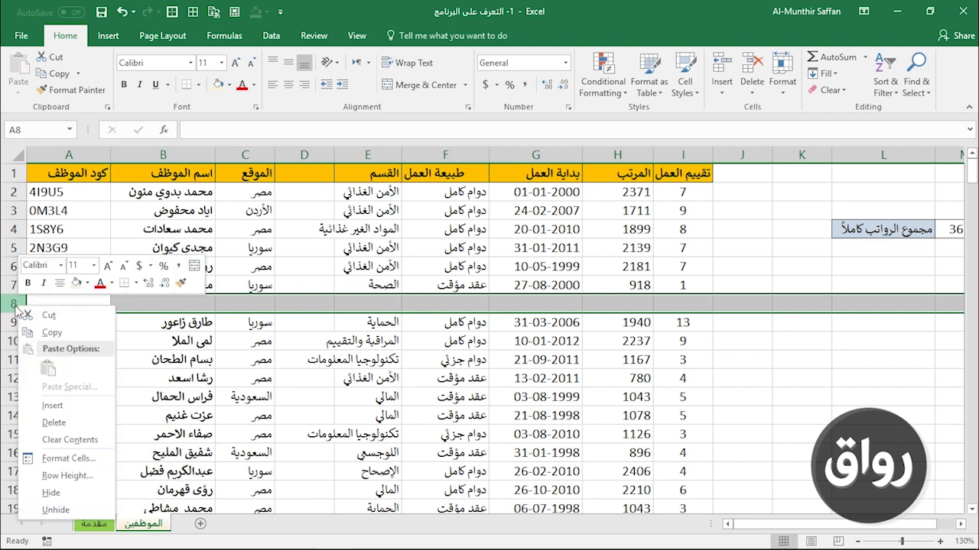
pyautogui.click(53, 422)
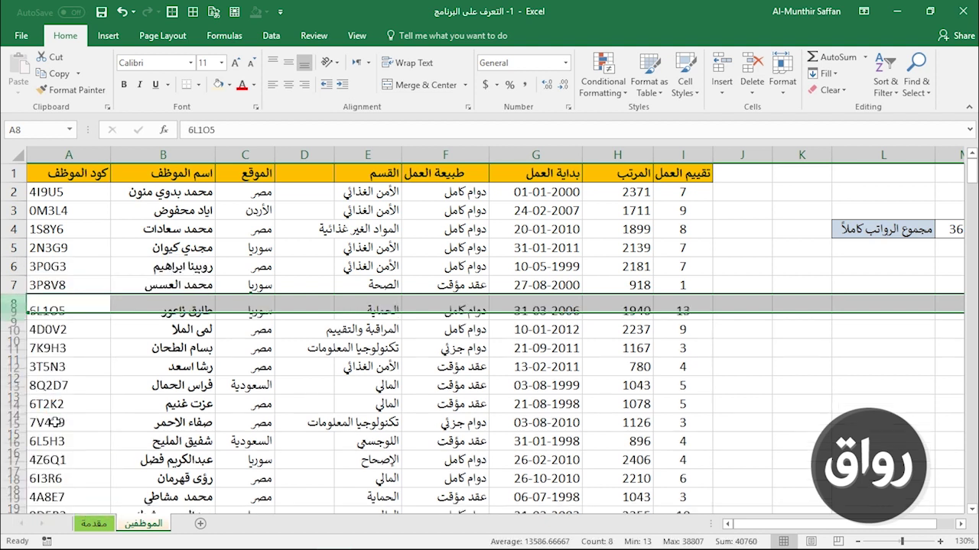
pyautogui.click(296, 155)
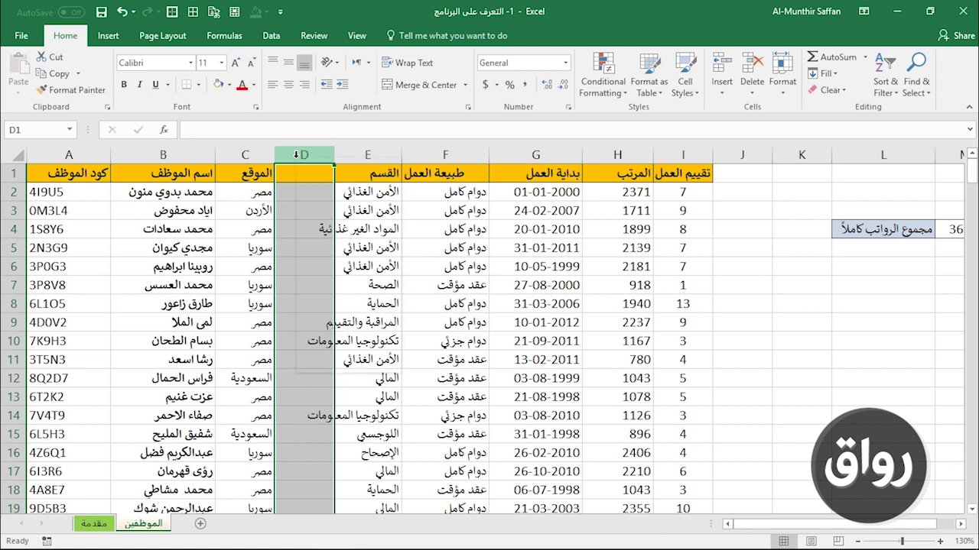
pyautogui.rightClick(297, 156)
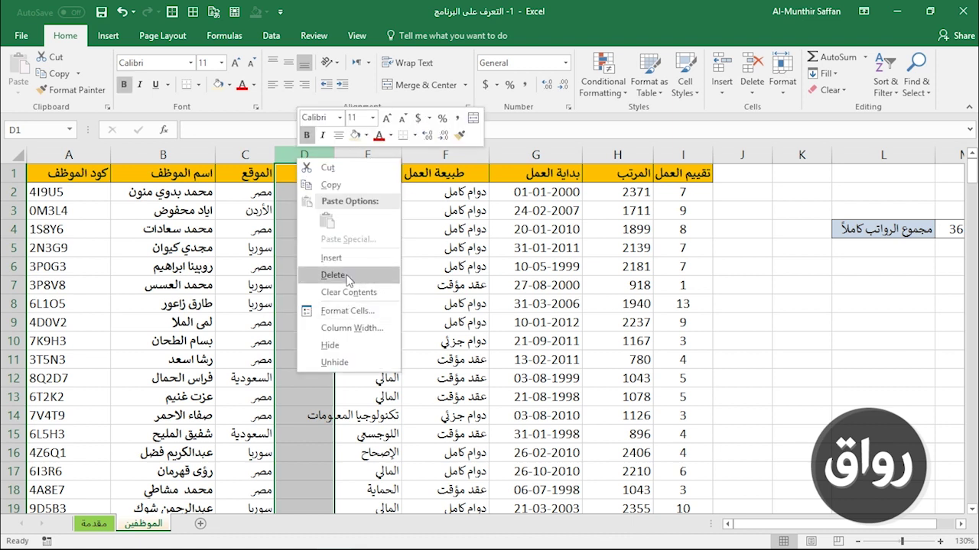
pyautogui.click(346, 275)
pyautogui.click(466, 363)
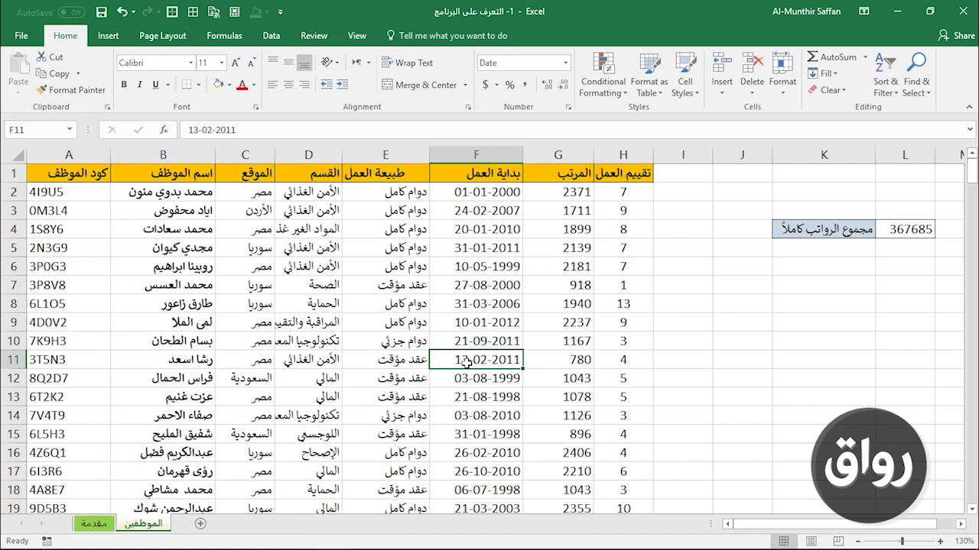
# Insert a blank column between the اسم الموظف and الموقع columns.
pyautogui.click(410, 156)
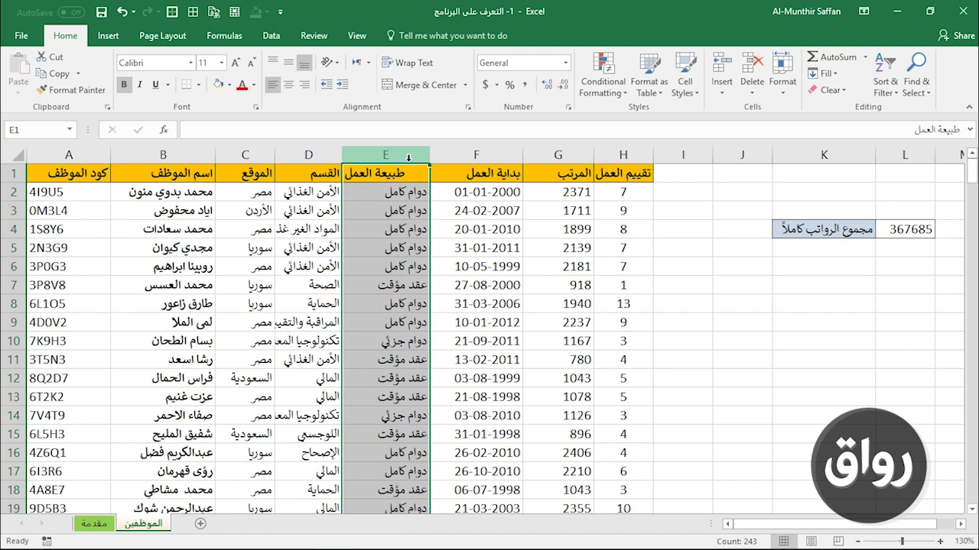
pyautogui.click(265, 156)
pyautogui.rightClick(265, 155)
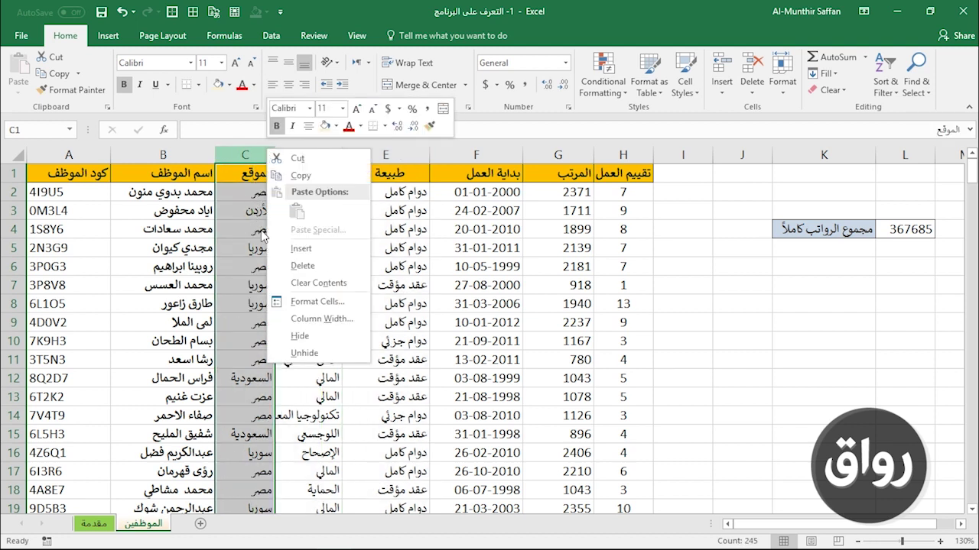
pyautogui.click(301, 249)
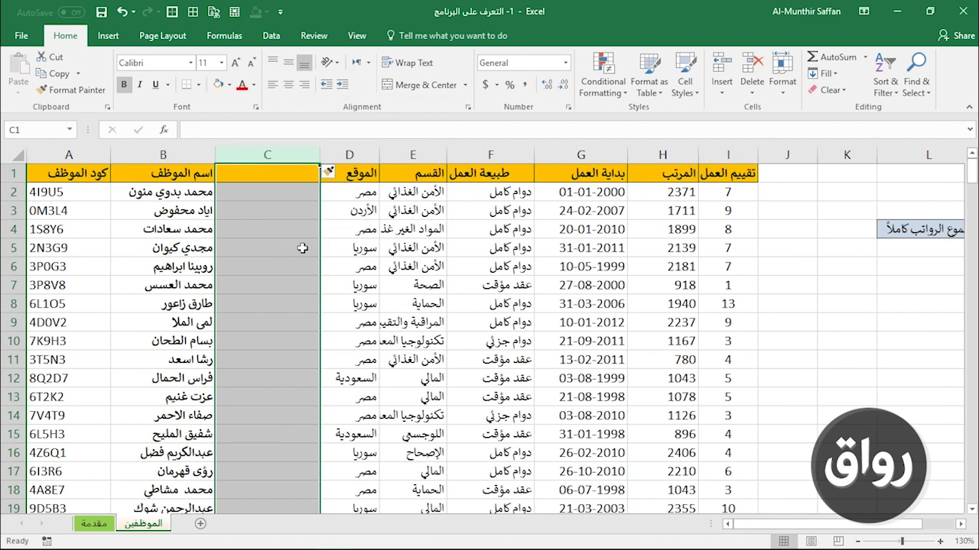
# Move the طبيعة العمل column from F into the blank column C.
pyautogui.click(477, 156)
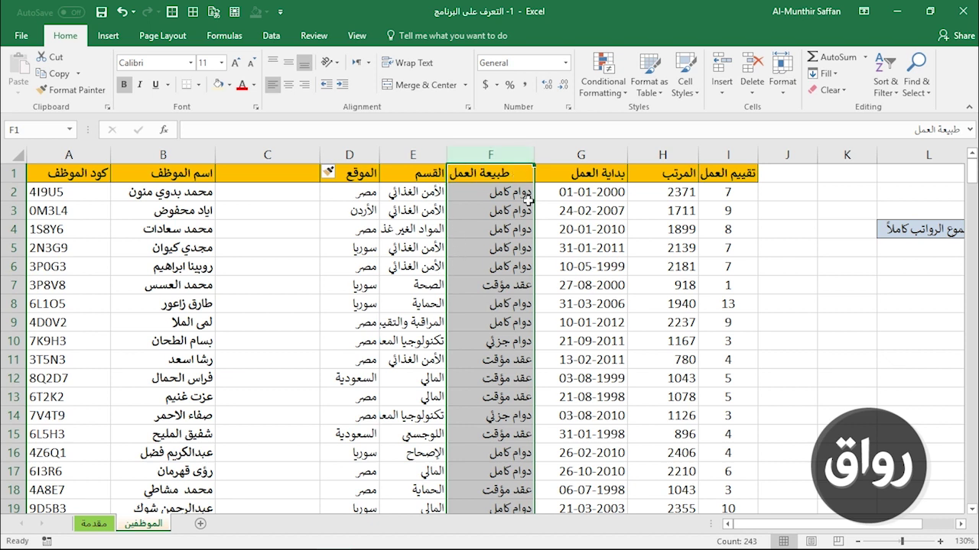
pyautogui.click(445, 251)
pyautogui.moveTo(445, 251); pyautogui.dragTo(231, 251)
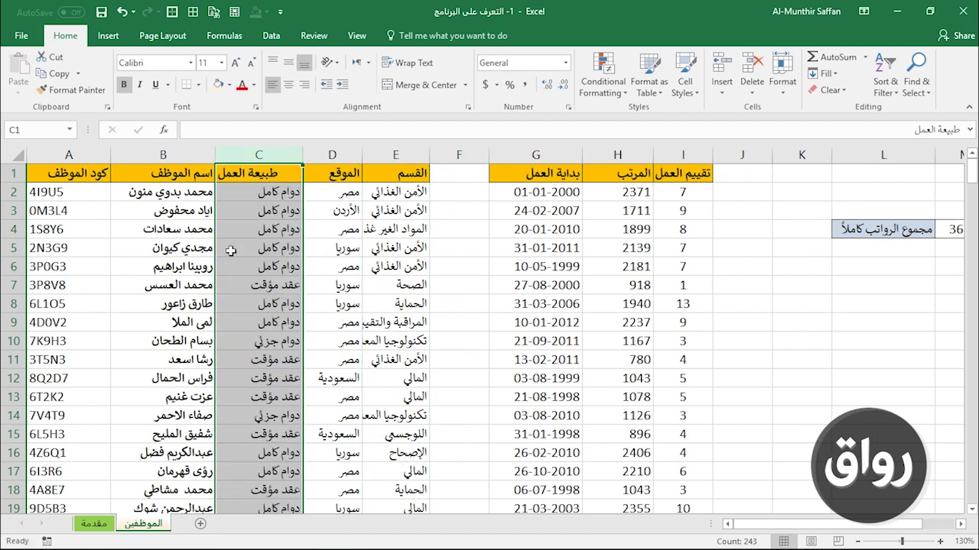
# Delete the emptied column F between the القسم and بداية العمل columns.
pyautogui.rightClick(459, 156)
pyautogui.click(459, 157)
pyautogui.rightClick(454, 161)
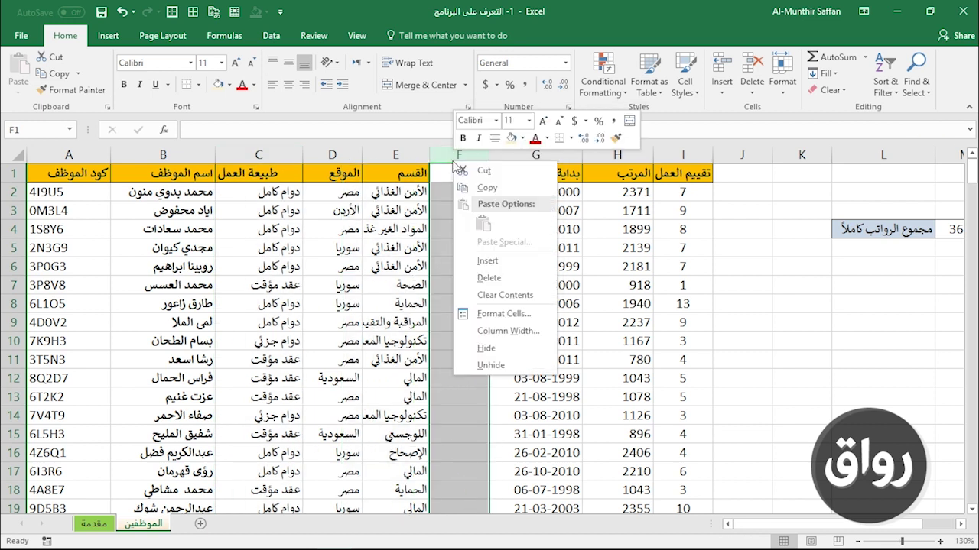
pyautogui.click(489, 278)
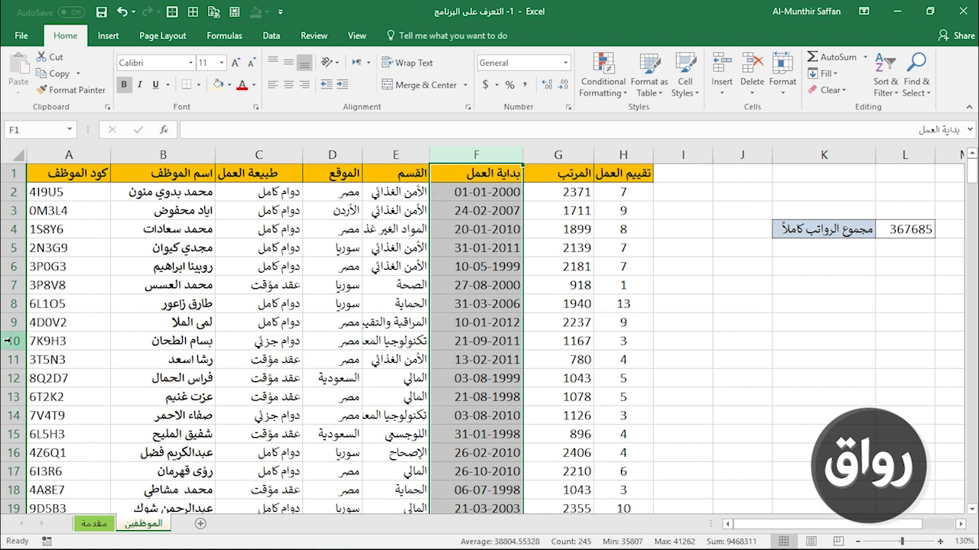
# Insert a blank row directly below the header row and move the employee record in row 11 into it.
pyautogui.rightClick(16, 192)
pyautogui.click(35, 294)
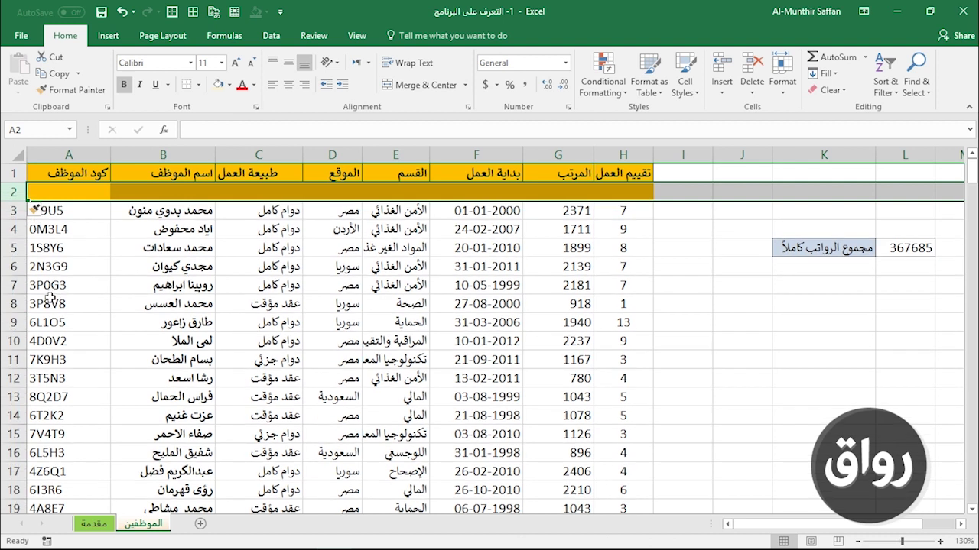
pyautogui.click(14, 360)
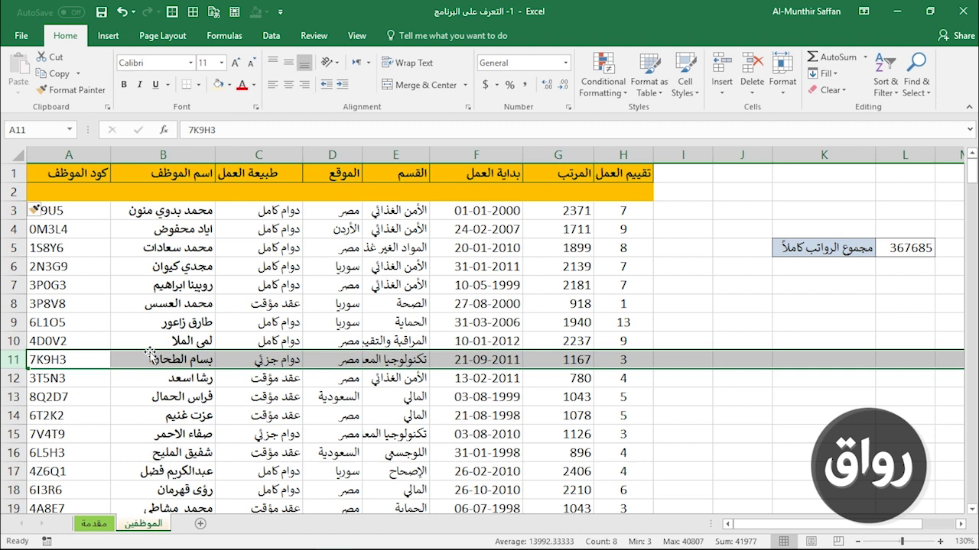
pyautogui.moveTo(151, 355); pyautogui.dragTo(142, 194)
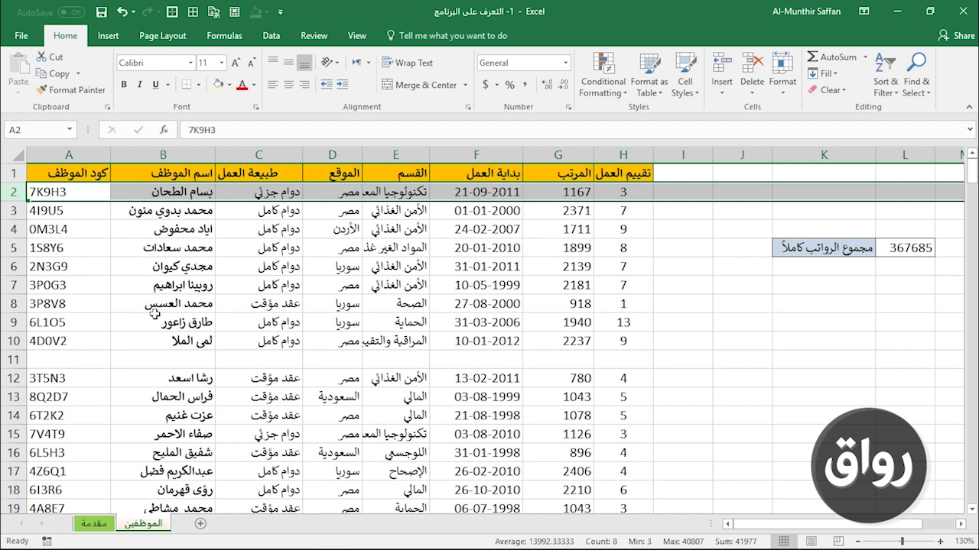
# Delete the emptied row 11 from the employee table.
pyautogui.rightClick(8, 364)
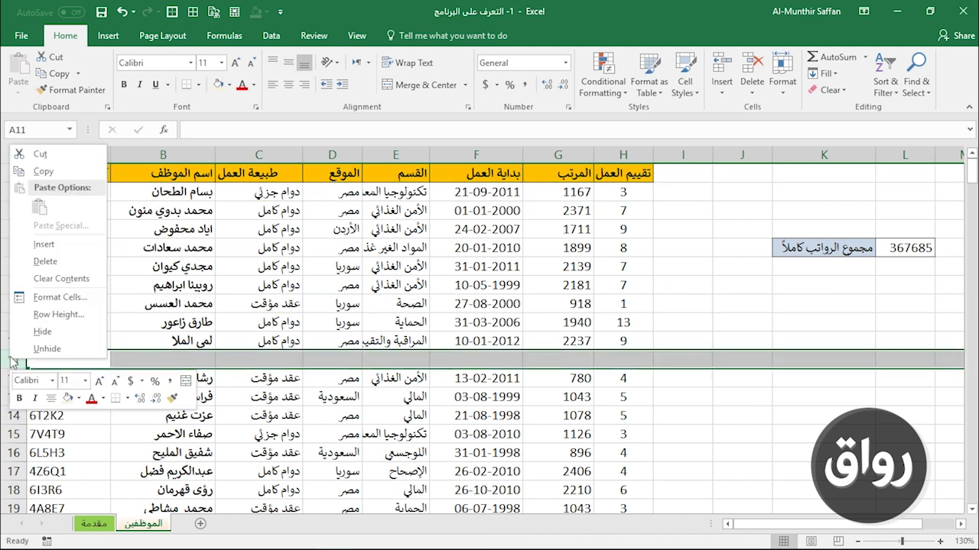
pyautogui.click(33, 257)
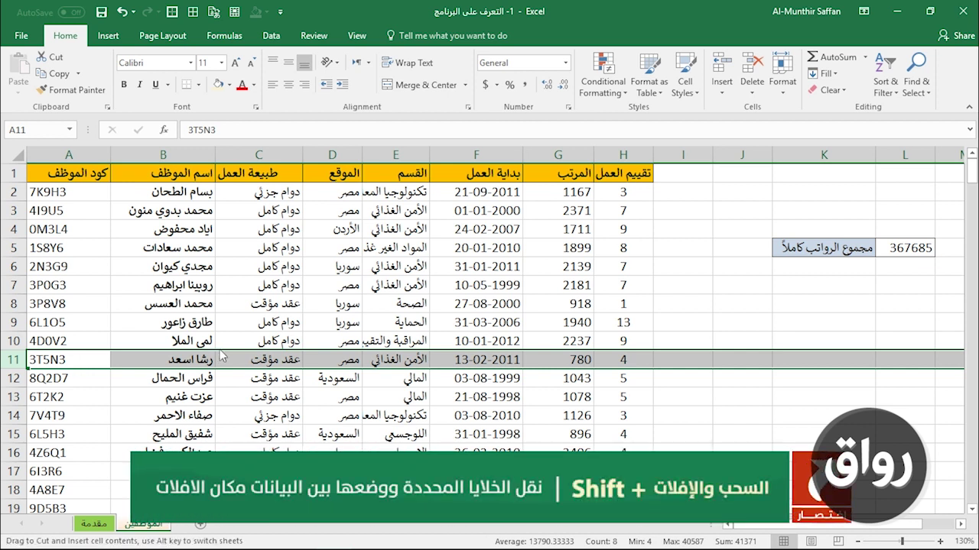
# Move the record in row 11 between rows 4 and 5, shifting the existing rows down instead of overwriting them.
pyautogui.moveTo(221, 356); pyautogui.dragTo(218, 246)
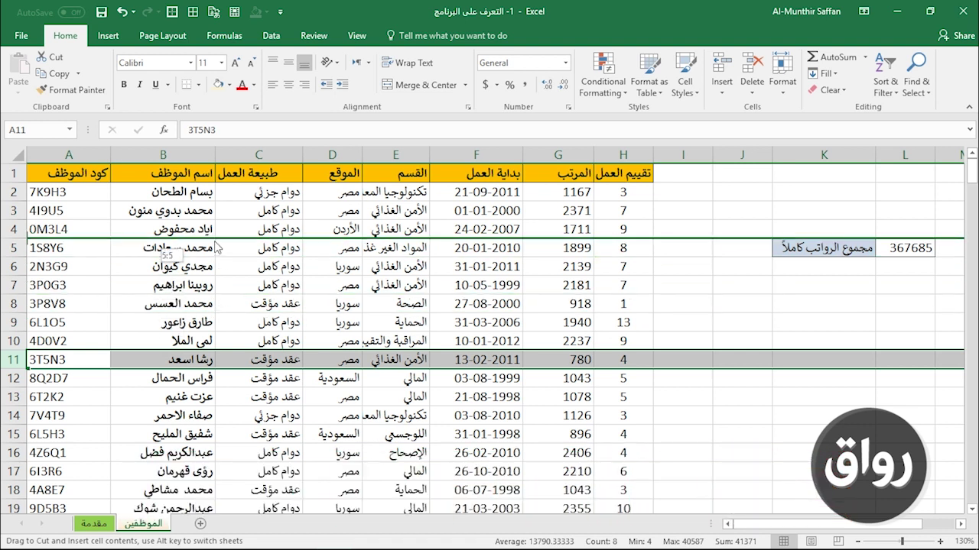
pyautogui.moveTo(217, 246); pyautogui.dragTo(218, 246)
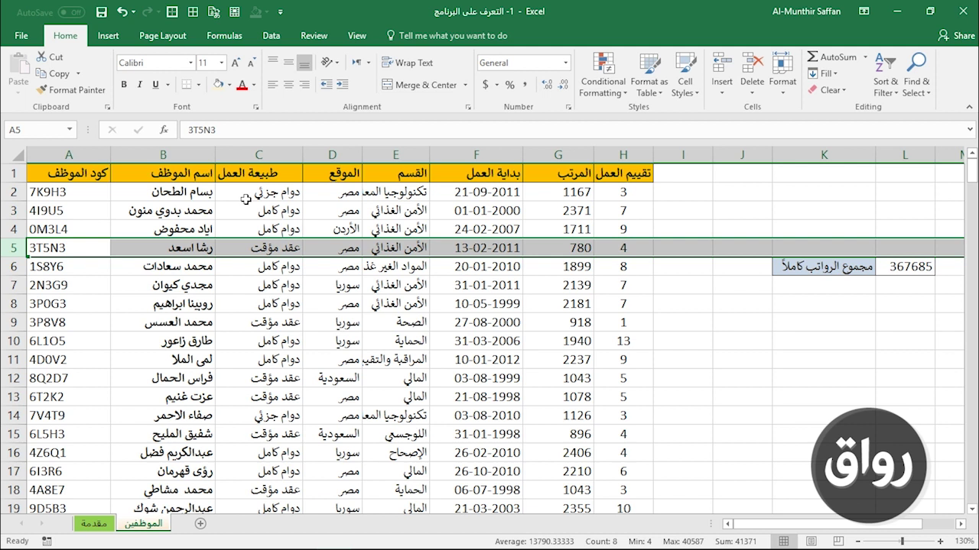
# Move the طبيعة العمل column between the القسم and بداية العمل columns, shifting the other columns instead of overwriting them.
pyautogui.click(248, 150)
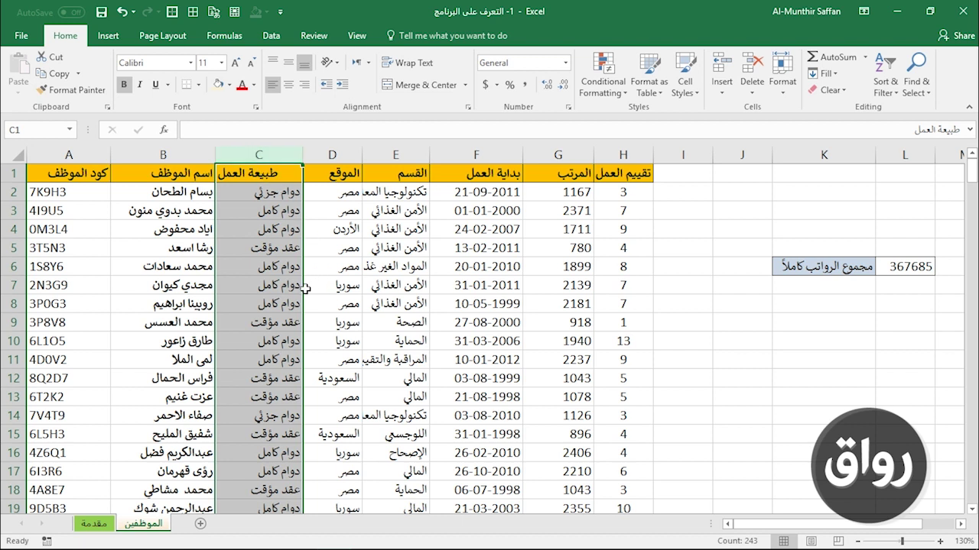
pyautogui.moveTo(303, 294); pyautogui.dragTo(432, 285)
pyautogui.press('shift')
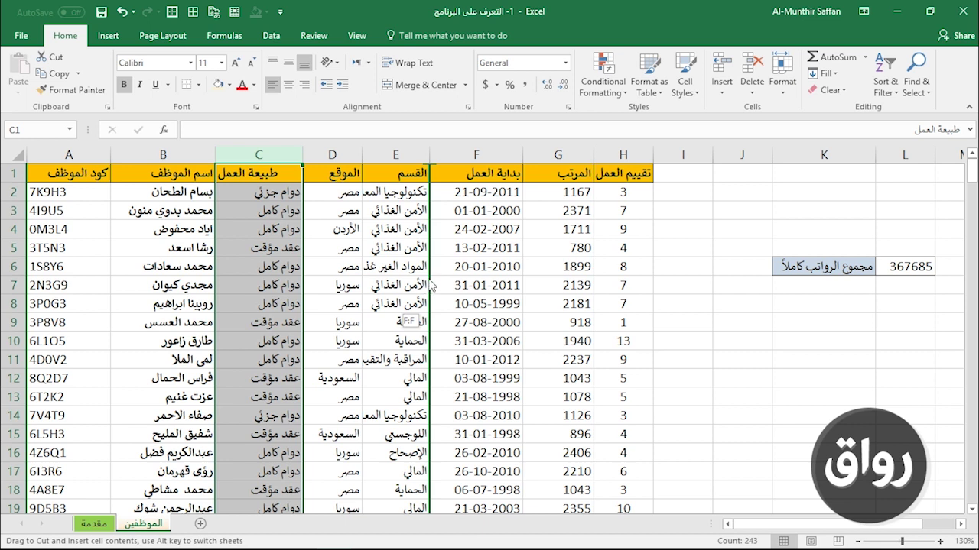
pyautogui.moveTo(432, 285); pyautogui.dragTo(432, 285)
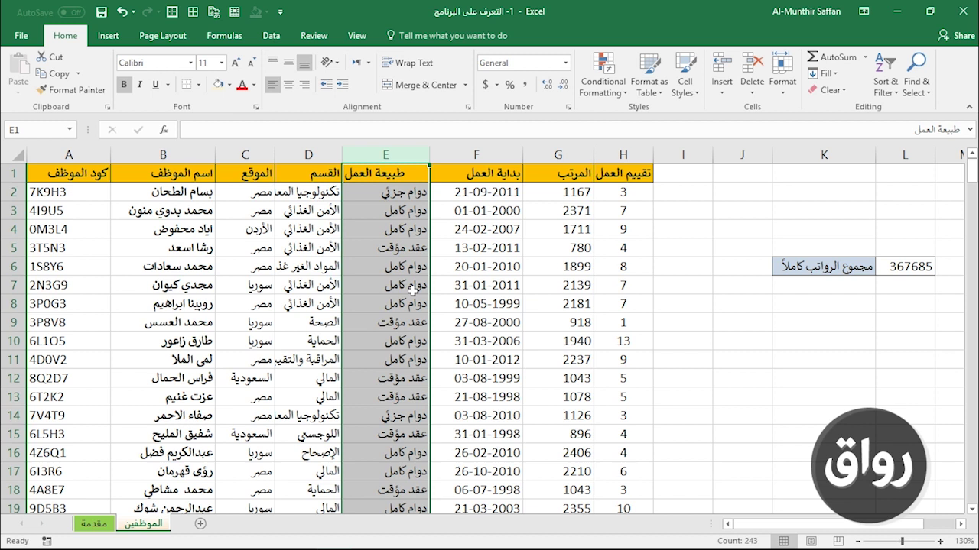
pyautogui.click(413, 290)
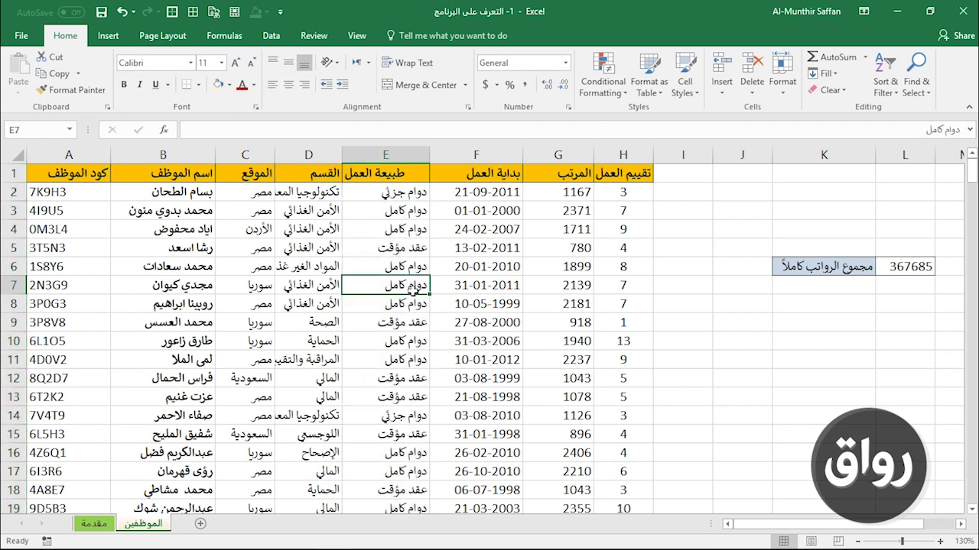
# Resize the اسم الموظف, الموقع and القسم columns so their entries show fully, autofitting the اسم الموظف column.
pyautogui.moveTo(216, 155); pyautogui.dragTo(398, 150)
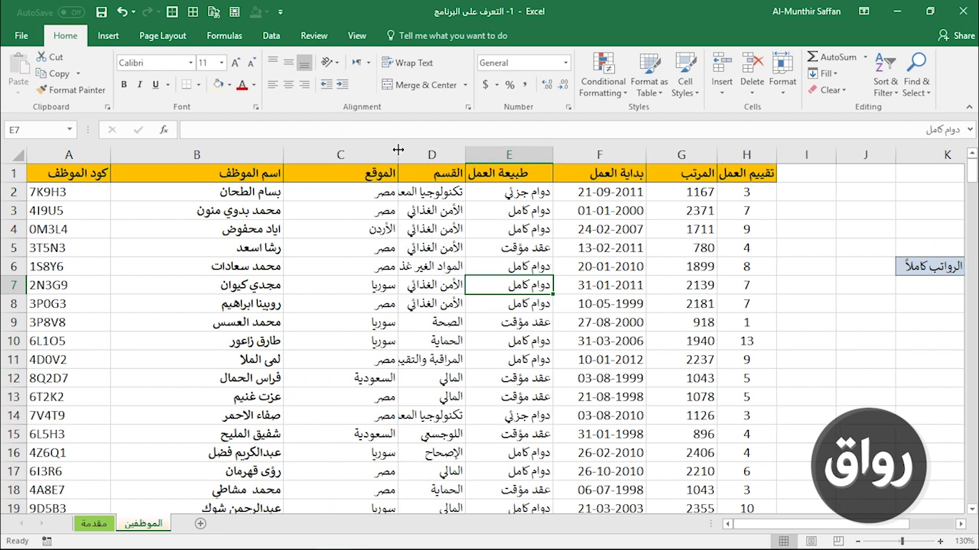
pyautogui.moveTo(466, 153); pyautogui.dragTo(495, 153)
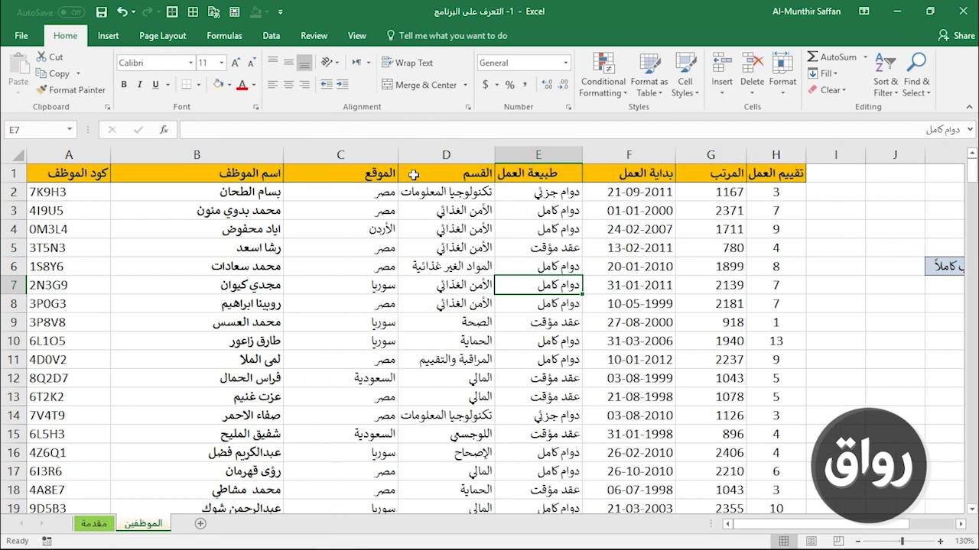
pyautogui.moveTo(400, 156); pyautogui.dragTo(333, 156)
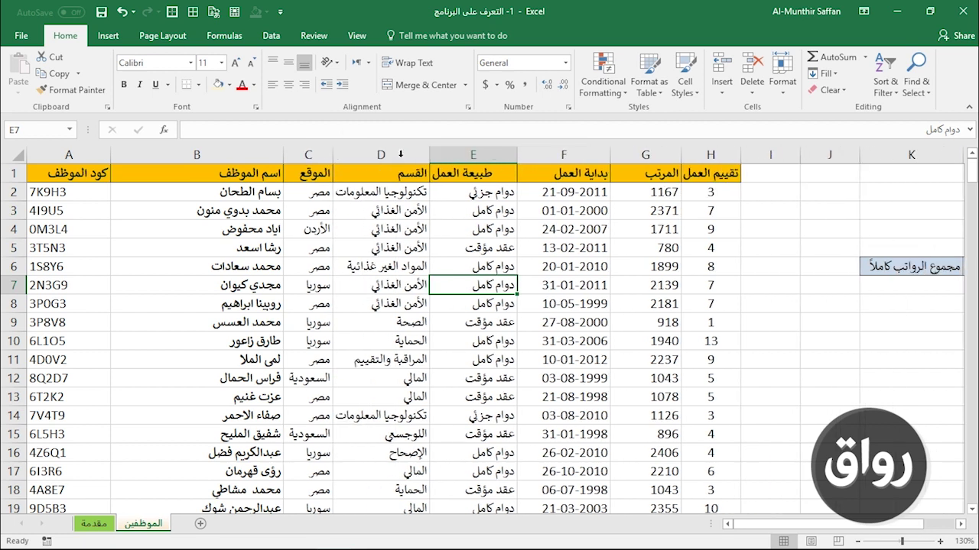
pyautogui.doubleClick(283, 156)
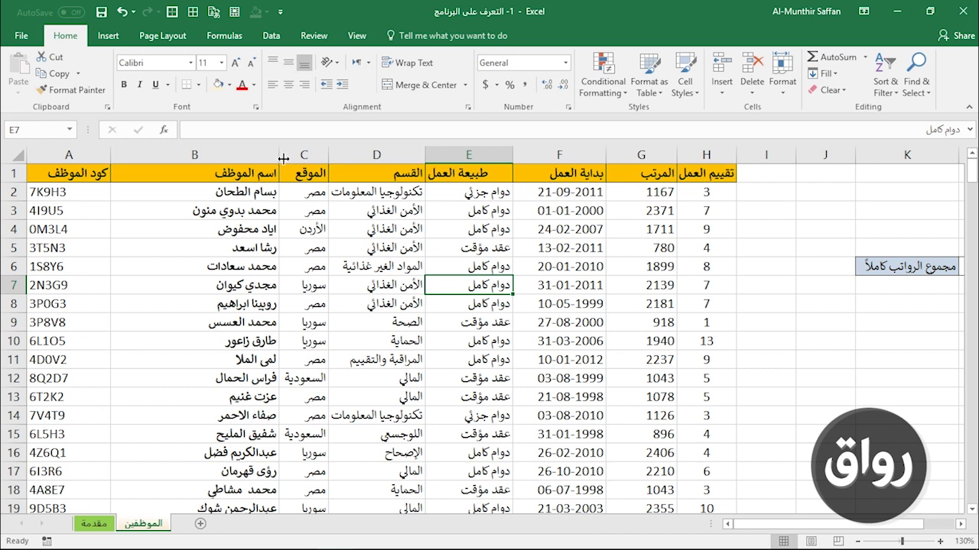
# Make a single table row near row 7 taller and shrink it back to the standard height.
pyautogui.moveTo(10, 294); pyautogui.dragTo(12, 380)
pyautogui.moveTo(11, 321); pyautogui.dragTo(11, 292)
pyautogui.moveTo(20, 351); pyautogui.dragTo(14, 295)
# Autofit columns A through H together and give all of them one equal, narrower width.
pyautogui.moveTo(74, 152); pyautogui.dragTo(704, 153)
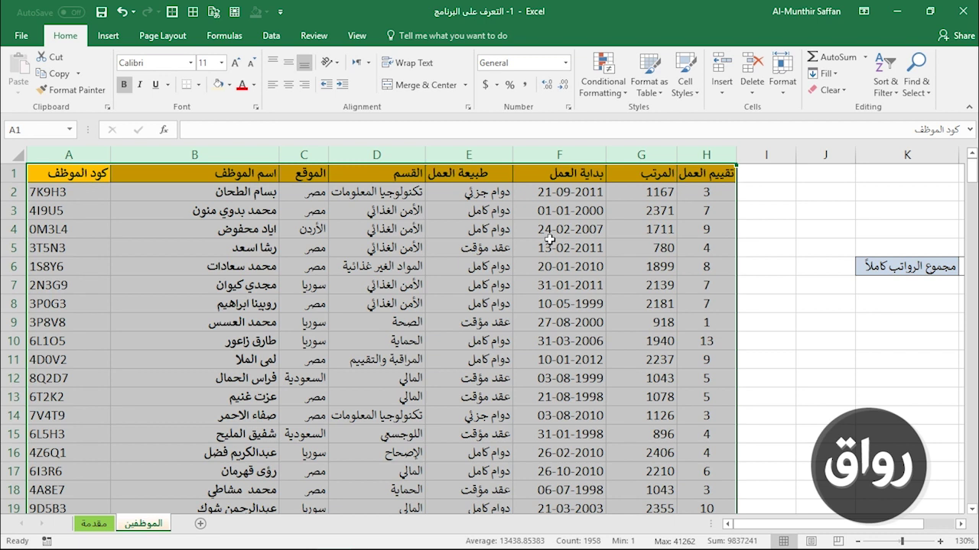
pyautogui.click(428, 158)
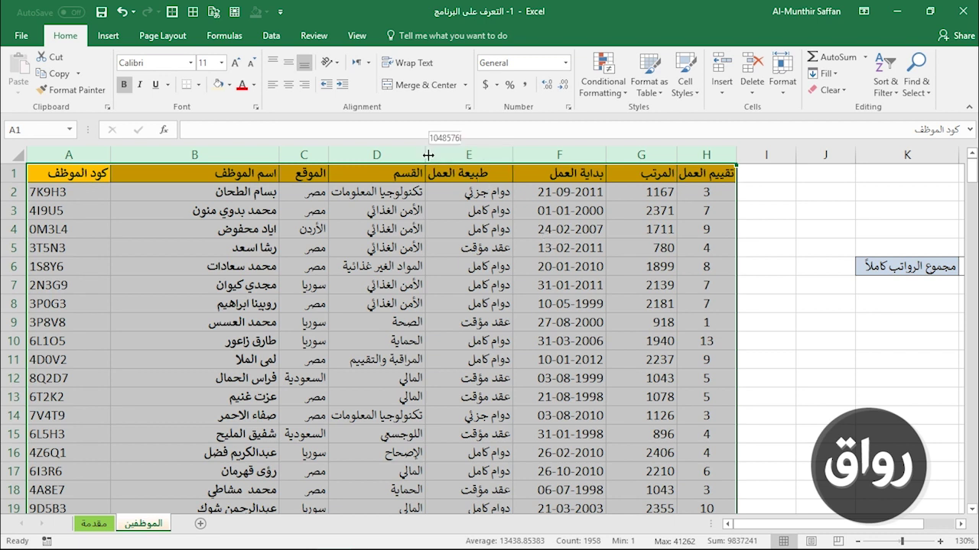
pyautogui.doubleClick(428, 157)
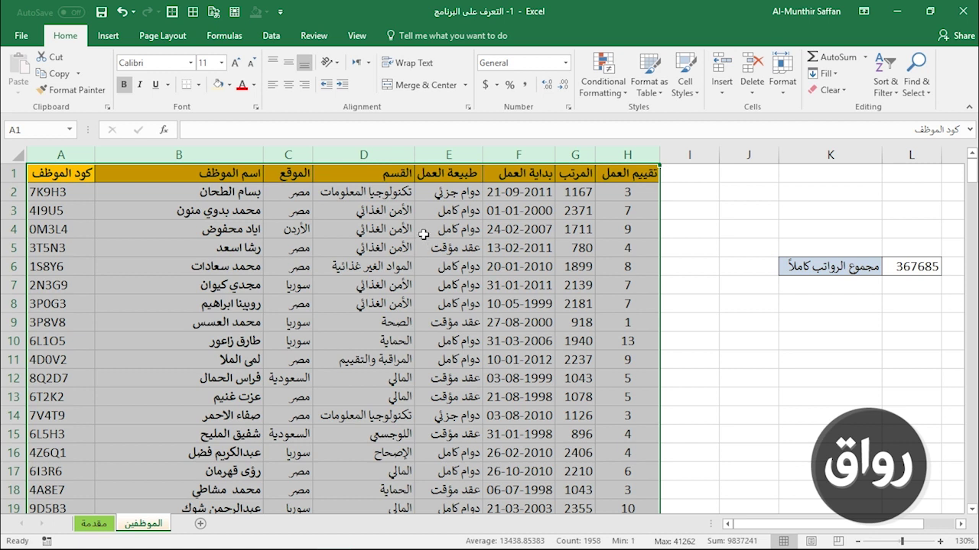
pyautogui.moveTo(309, 155); pyautogui.dragTo(323, 155)
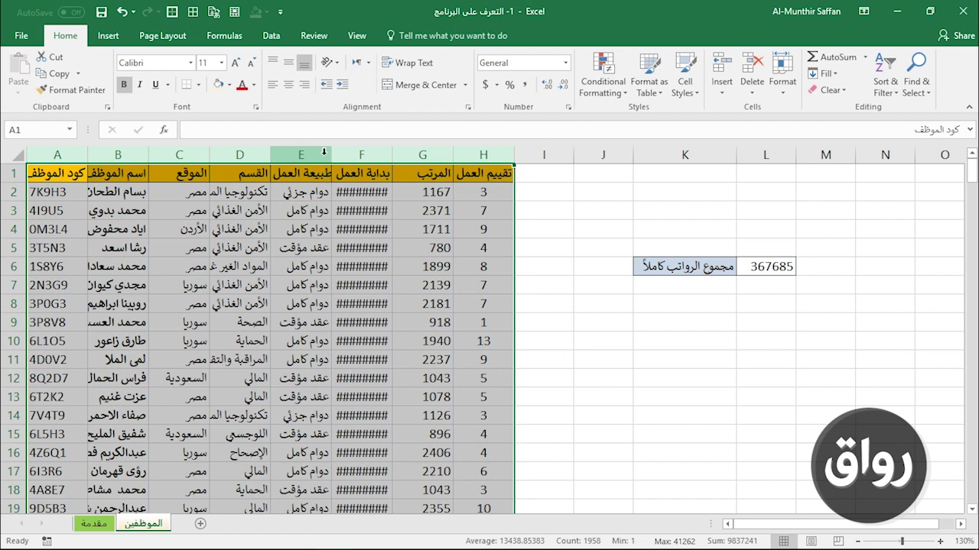
# Make rows 2 through 11 equally taller in one go and return them to their standard height.
pyautogui.click(14, 192)
pyautogui.moveTo(14, 192); pyautogui.dragTo(14, 357)
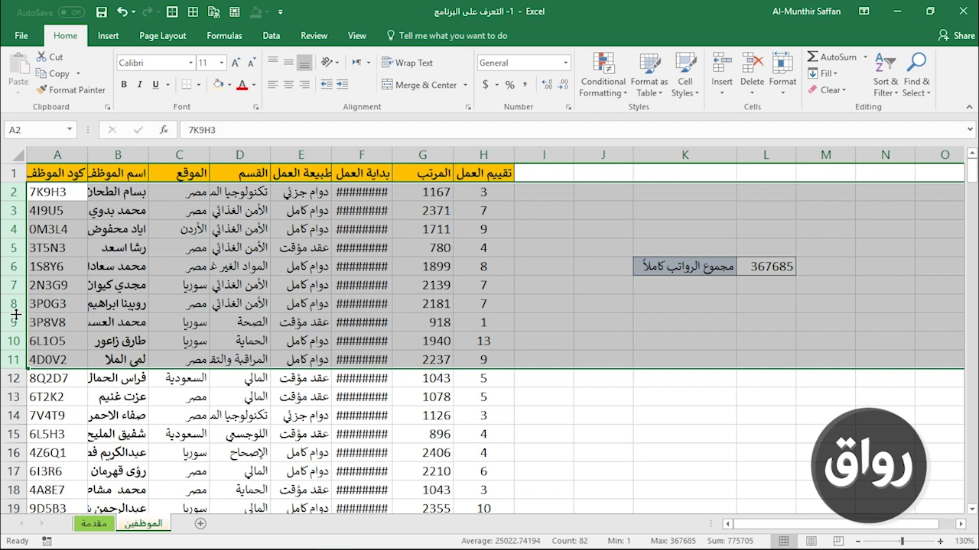
pyautogui.moveTo(15, 313); pyautogui.dragTo(11, 328)
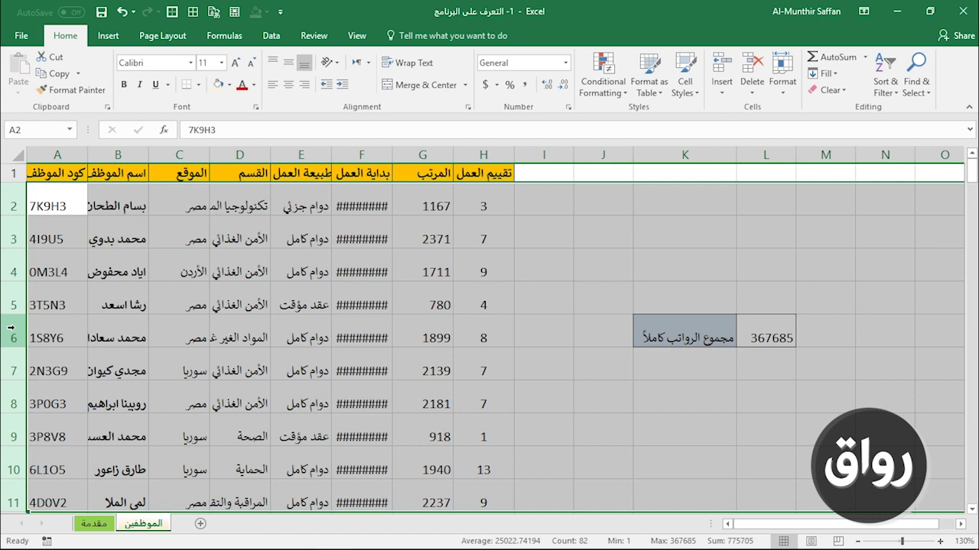
pyautogui.moveTo(10, 323); pyautogui.dragTo(11, 306)
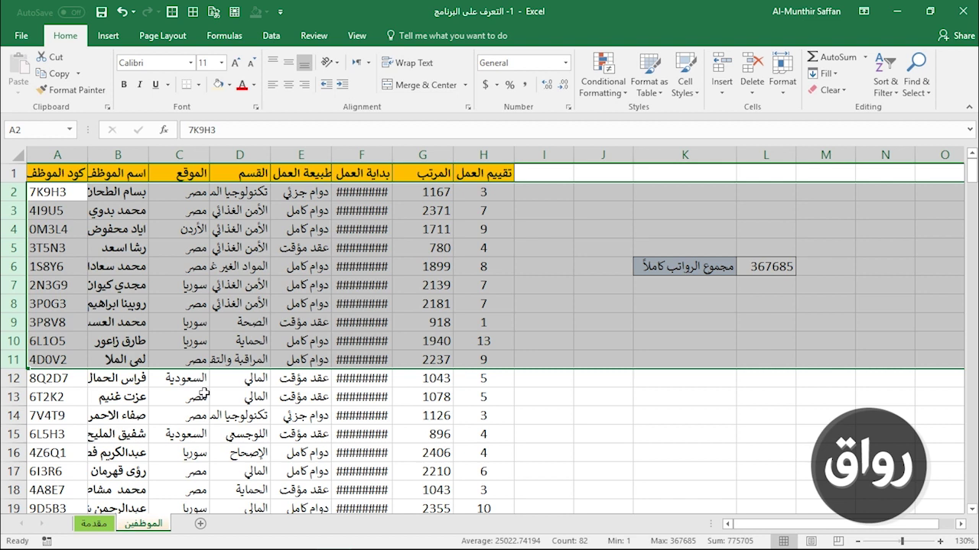
pyautogui.click(329, 305)
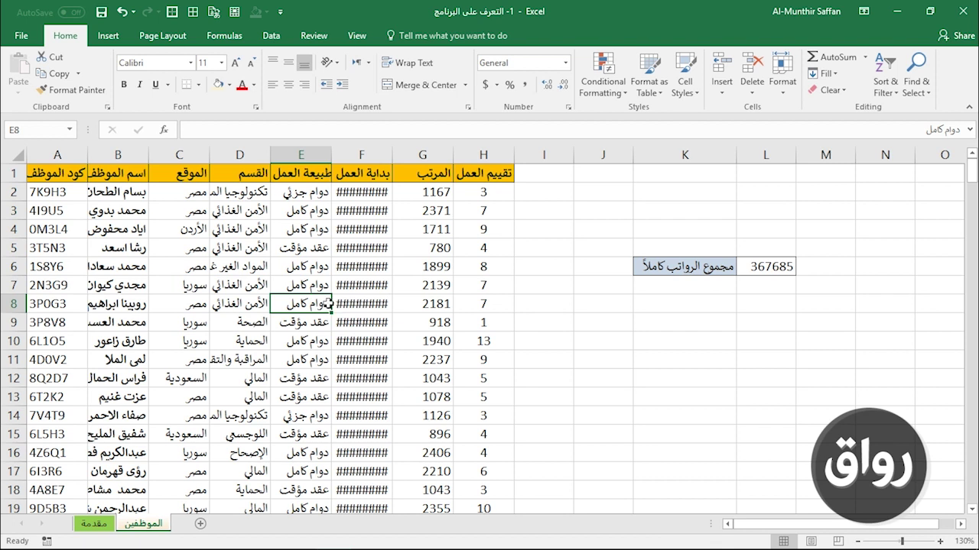
# Switch the sheet direction to right-to-left and back to left-to-right.
pyautogui.click(168, 34)
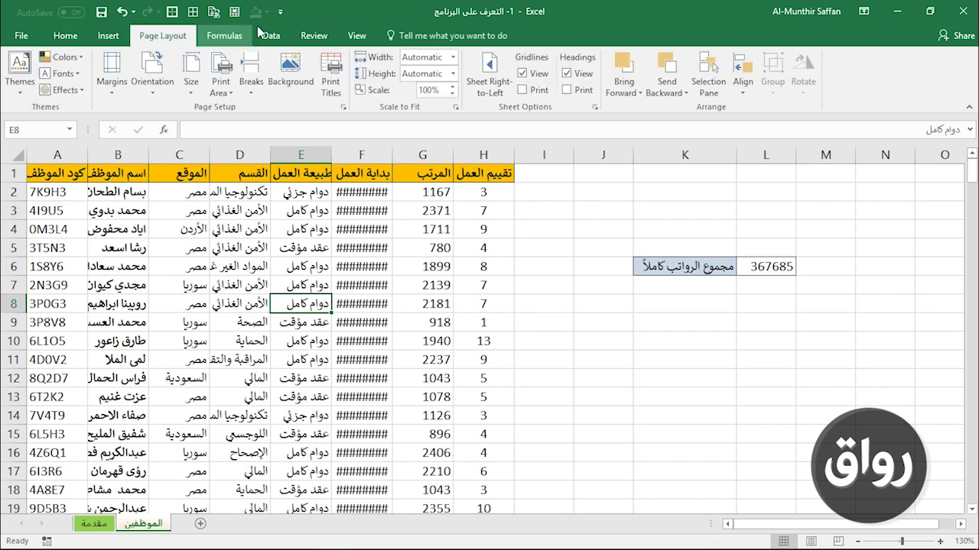
pyautogui.click(491, 81)
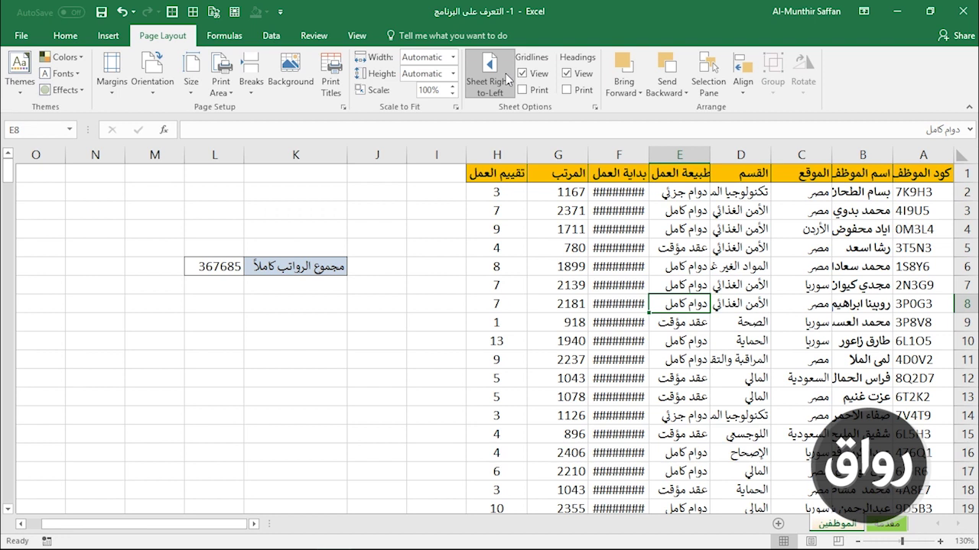
pyautogui.click(503, 80)
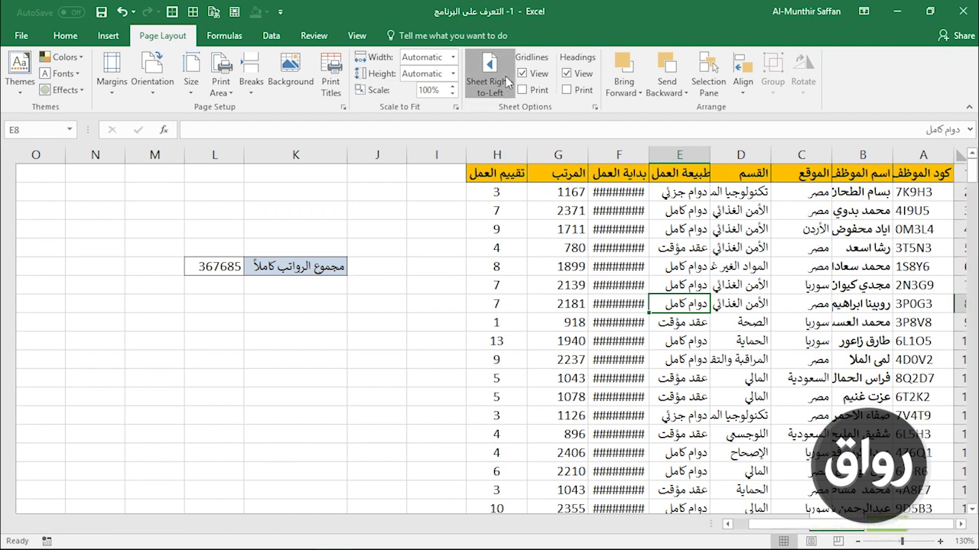